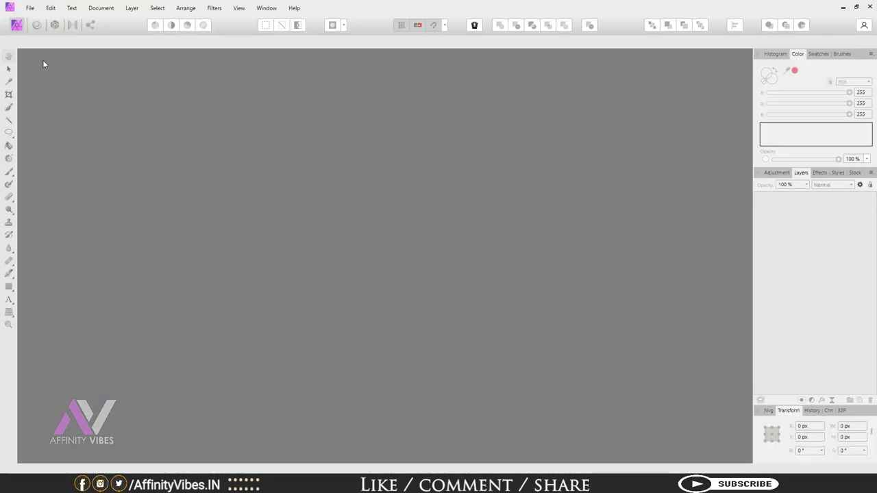
- Open the portrait photo girl-5978204_1920.jpg
{"action": "left_click", "coordinate": [30, 8]}
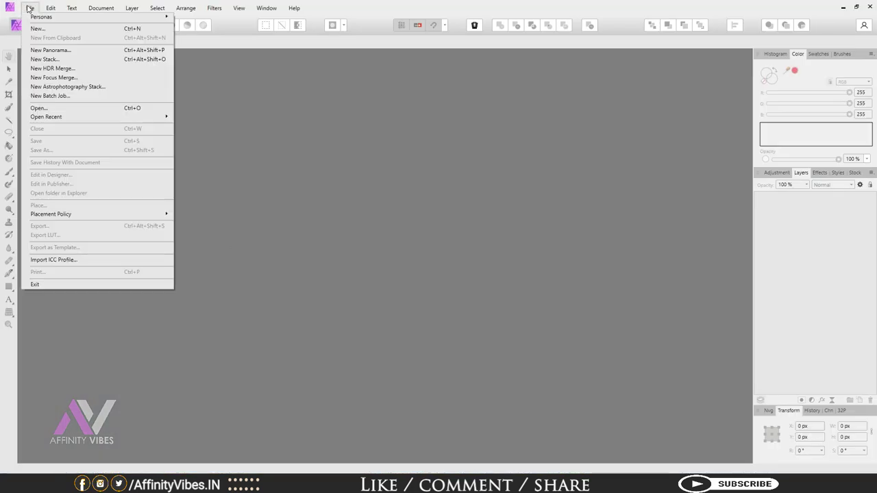
{"action": "left_click", "coordinate": [48, 108]}
{"action": "left_click_drag", "start_coordinate": [293, 12], "coordinate": [300, 32]}
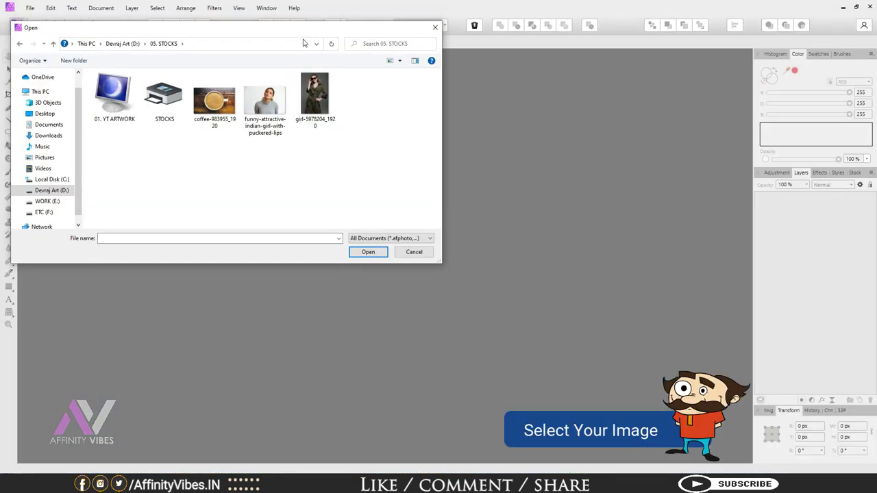
{"action": "double_click", "coordinate": [314, 92]}
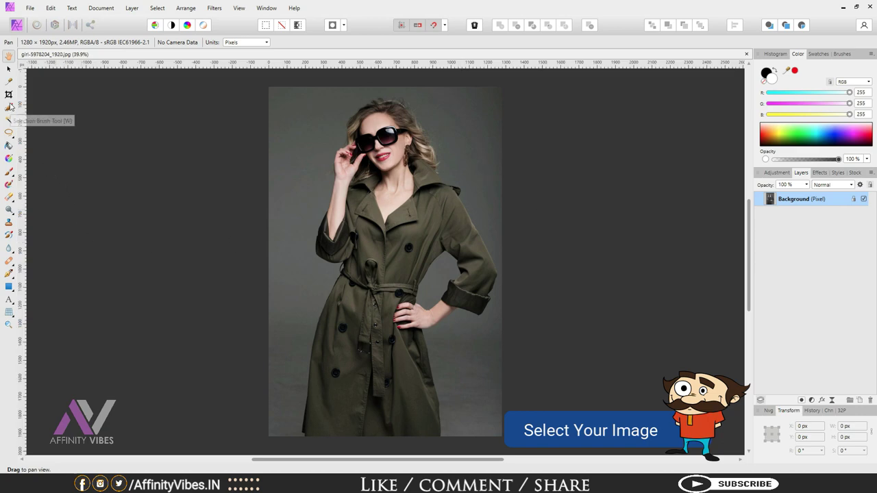
- Crop off the lower part of the photo to leave 1280 × 1151 px
{"action": "left_click", "coordinate": [9, 94]}
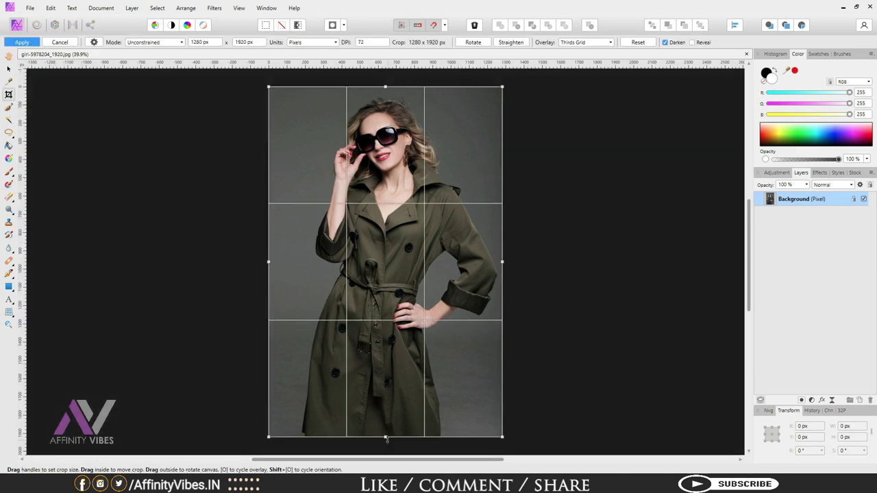
{"action": "left_click_drag", "start_coordinate": [385, 437], "coordinate": [385, 296]}
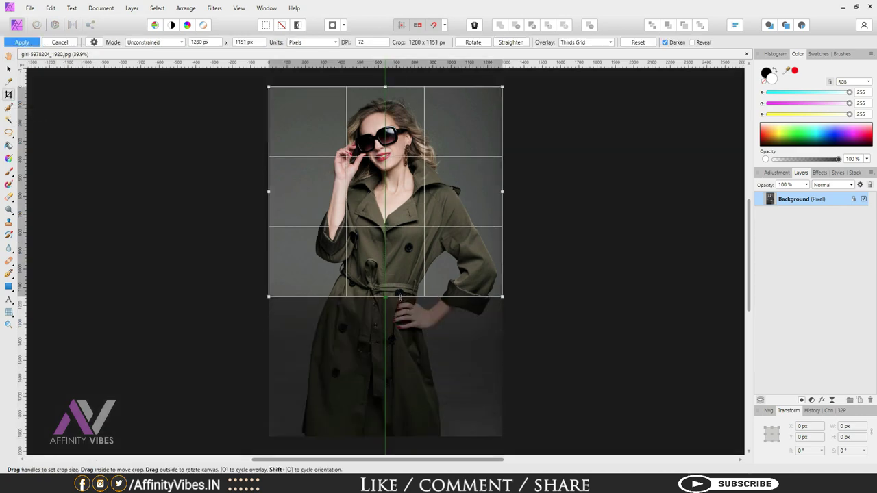
{"action": "left_click", "coordinate": [22, 42]}
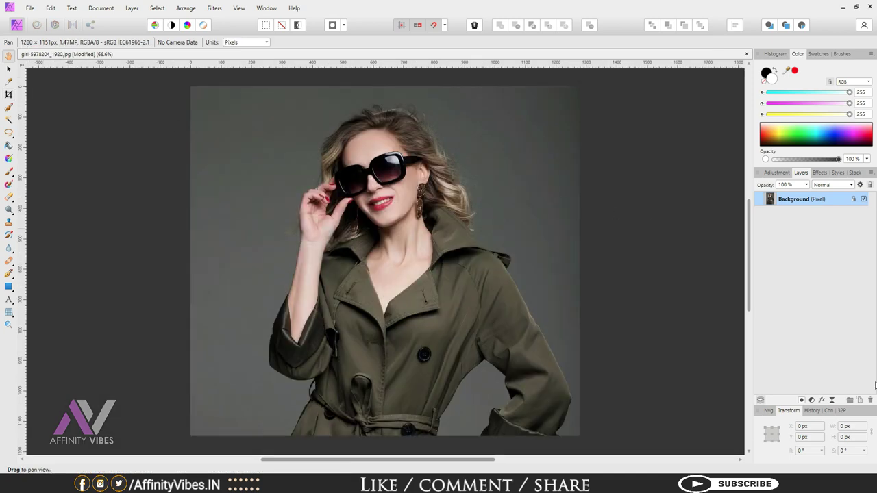
- Add an HSL adjustment with Saturation Shift at -100% to make the portrait black and white
{"action": "left_click", "coordinate": [812, 400]}
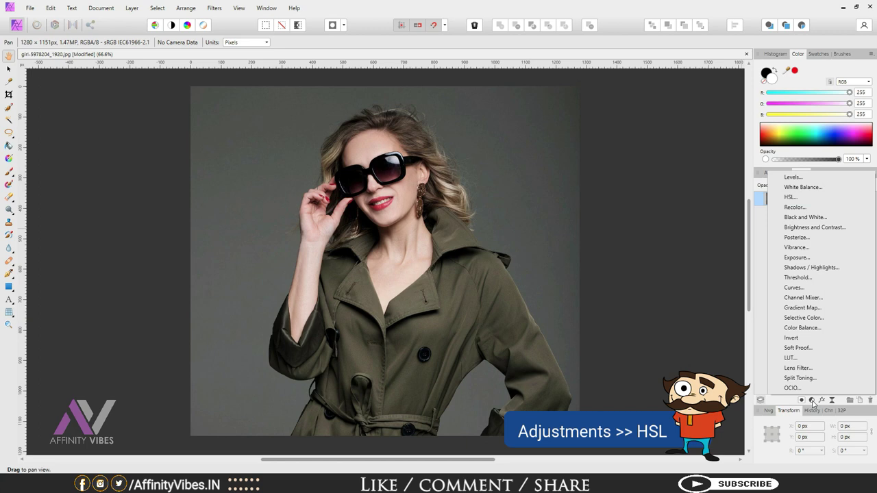
{"action": "left_click", "coordinate": [805, 197]}
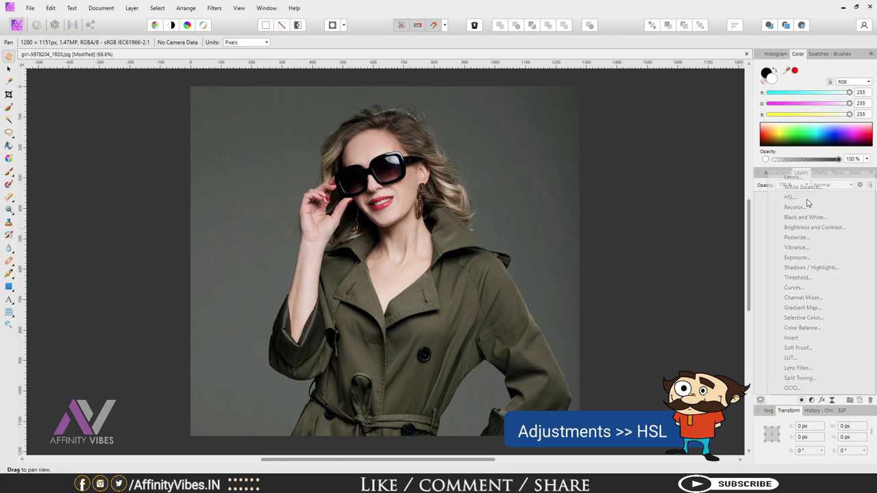
{"action": "left_click_drag", "start_coordinate": [649, 111], "coordinate": [603, 102]}
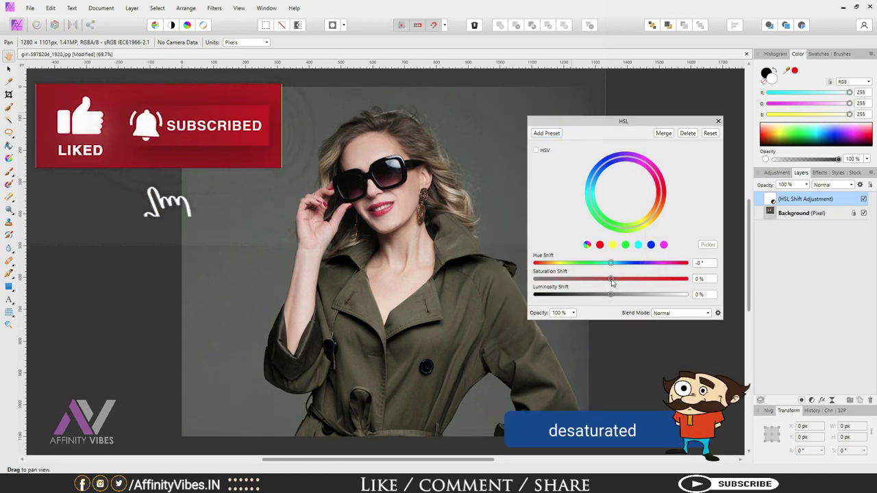
{"action": "left_click_drag", "start_coordinate": [605, 279], "coordinate": [535, 280]}
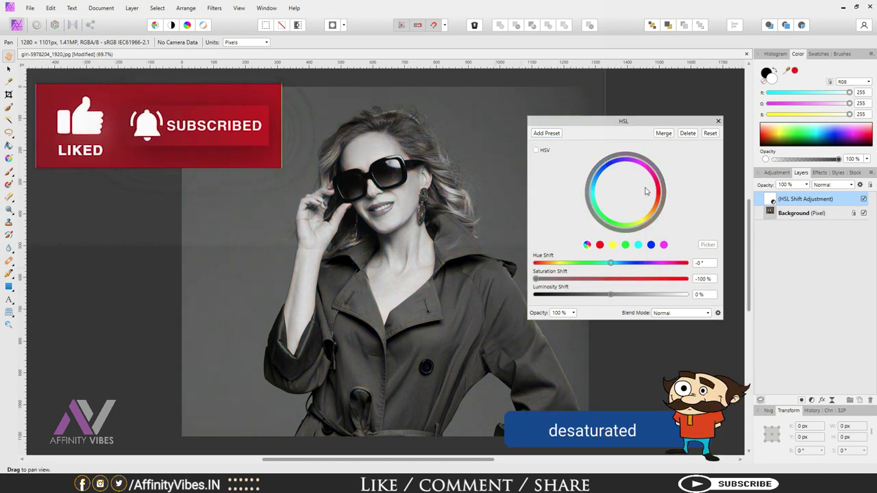
{"action": "left_click", "coordinate": [718, 121]}
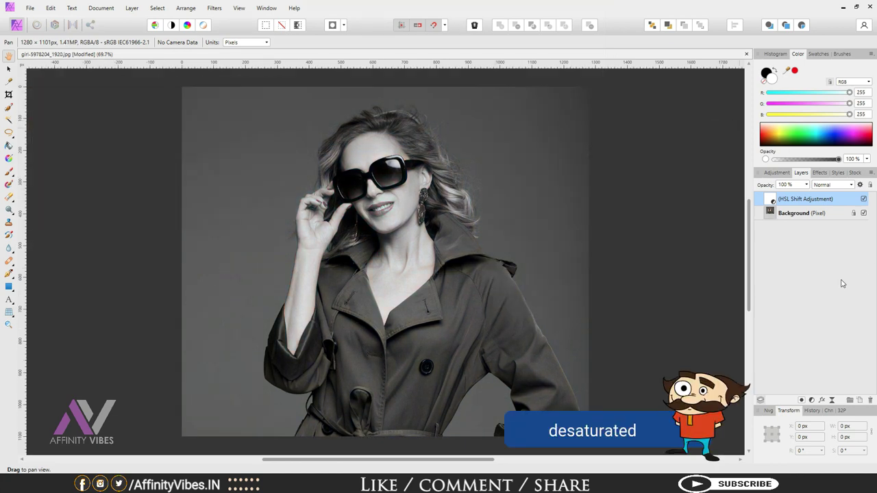
{"action": "left_click", "coordinate": [812, 400]}
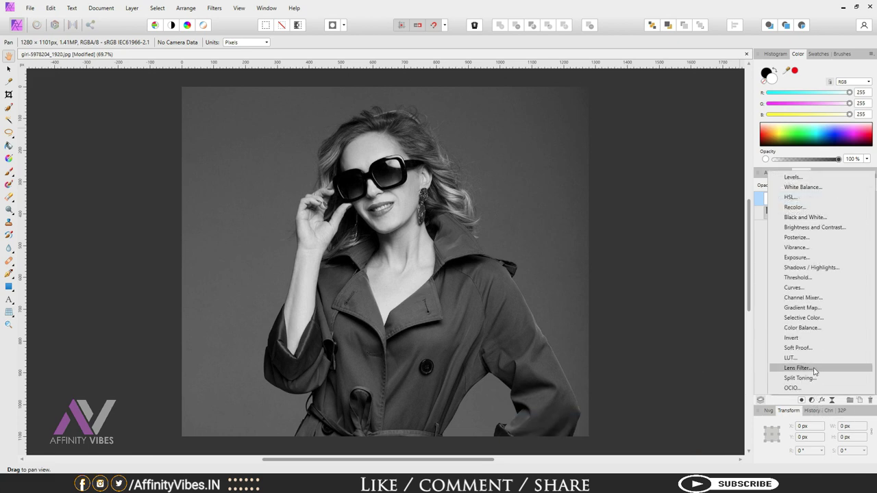
- Add a Curves adjustment with an S-curve: shadows pulled down, upper curve lifted
{"action": "left_click", "coordinate": [798, 287]}
{"action": "left_click_drag", "start_coordinate": [618, 91], "coordinate": [625, 79]}
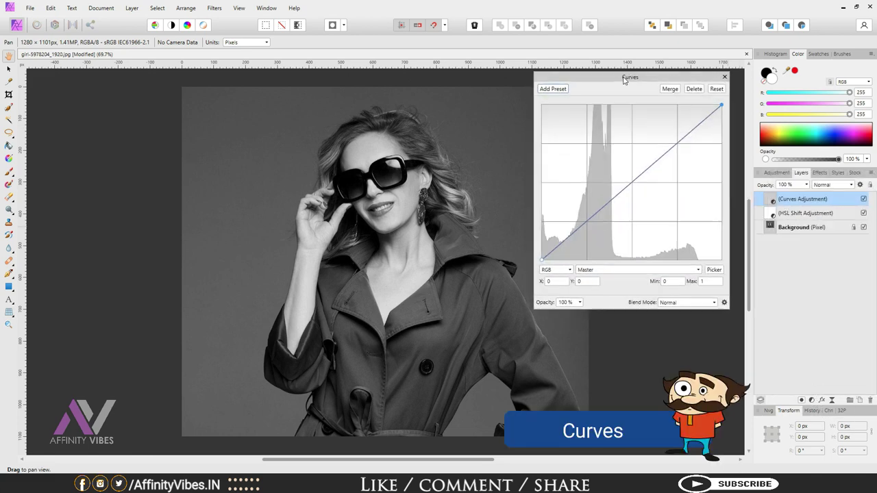
{"action": "left_click_drag", "start_coordinate": [588, 219], "coordinate": [600, 248]}
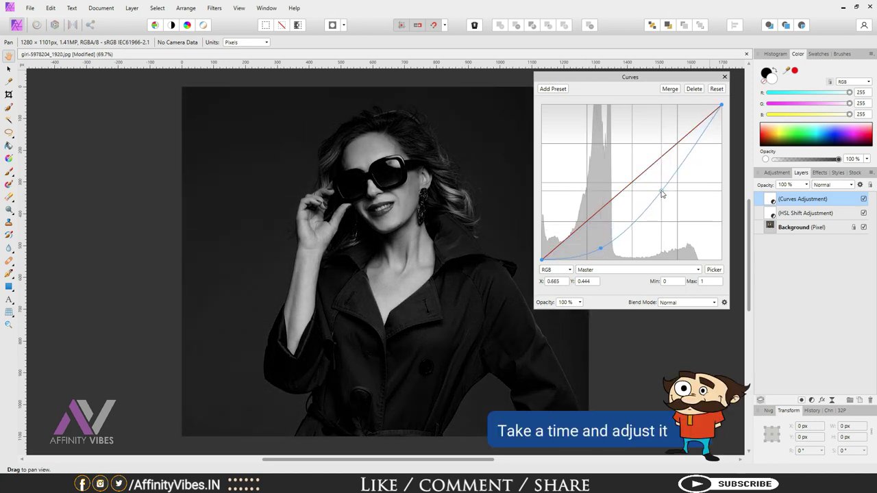
{"action": "left_click_drag", "start_coordinate": [660, 191], "coordinate": [655, 183]}
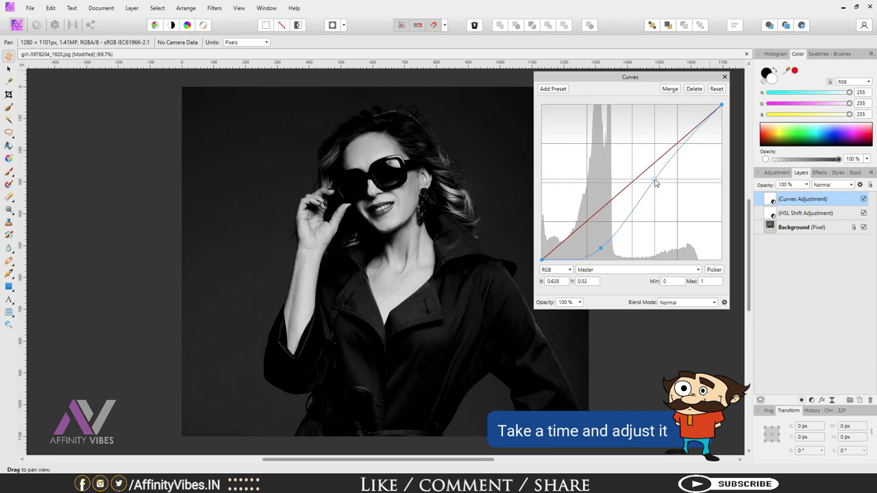
{"action": "left_click", "coordinate": [724, 78]}
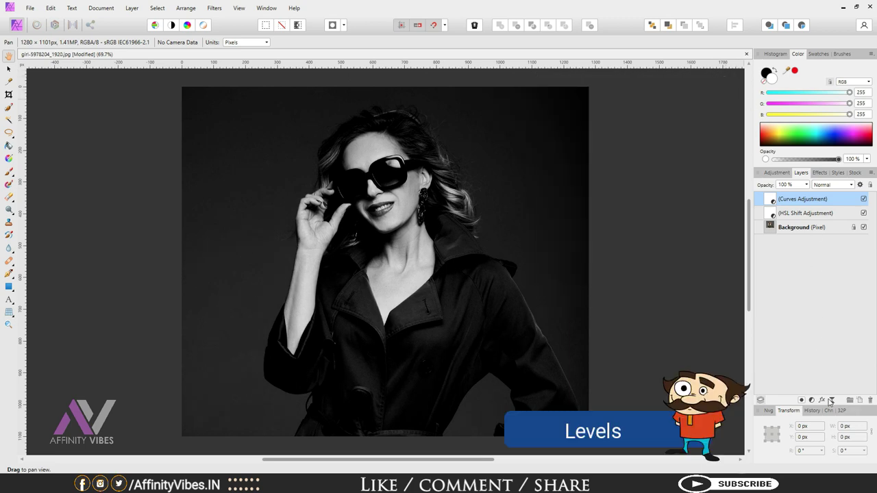
- Add a Levels adjustment with Black Level 6%, White Level 87% and tweaked gamma
{"action": "left_click", "coordinate": [812, 400]}
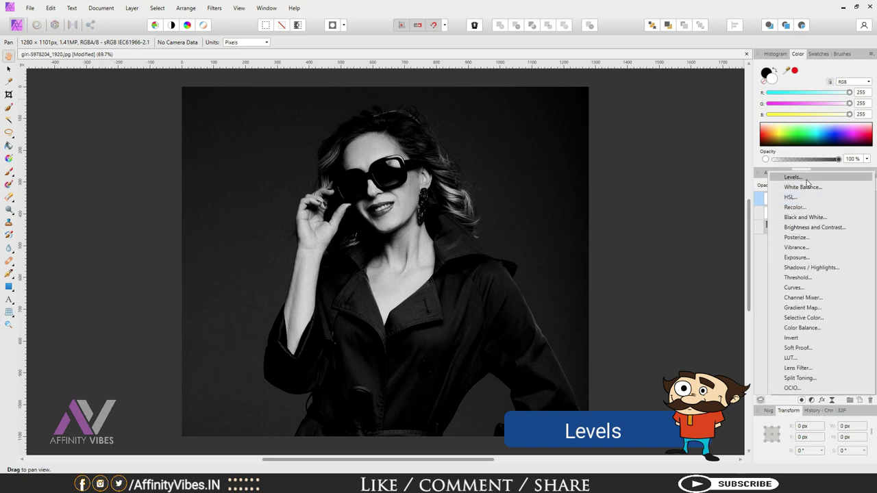
{"action": "left_click", "coordinate": [807, 181]}
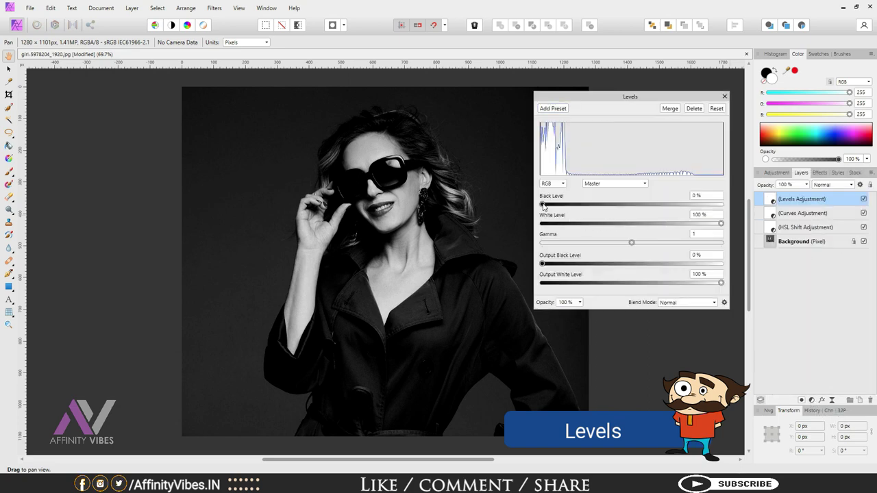
{"action": "left_click_drag", "start_coordinate": [542, 204], "coordinate": [554, 204]}
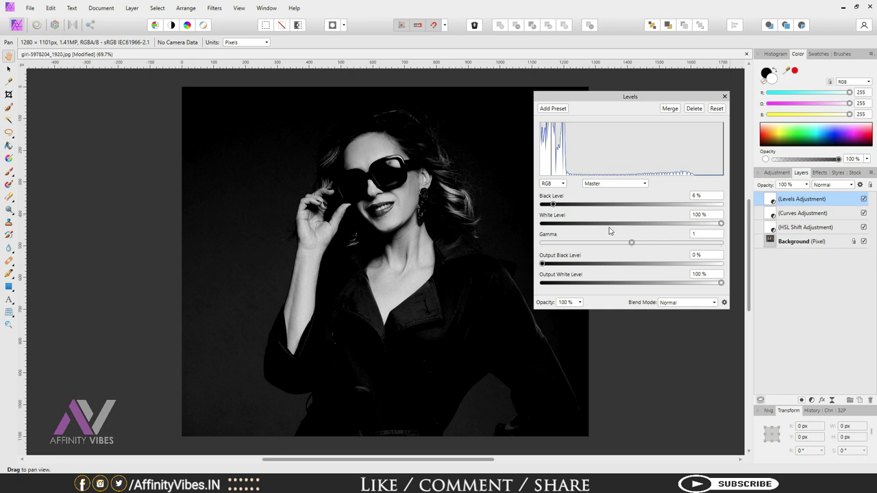
{"action": "mouse_move", "coordinate": [720, 224]}
{"action": "left_mouse_down"}
{"action": "mouse_move", "coordinate": [682, 224]}
{"action": "mouse_move", "coordinate": [699, 224]}
{"action": "left_mouse_up"}
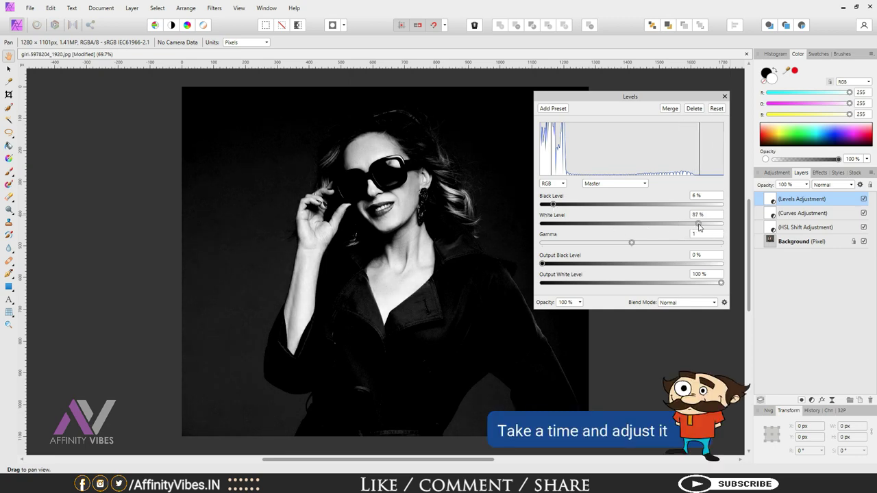
{"action": "mouse_move", "coordinate": [632, 243]}
{"action": "left_mouse_down"}
{"action": "mouse_move", "coordinate": [655, 244]}
{"action": "mouse_move", "coordinate": [605, 245]}
{"action": "mouse_move", "coordinate": [631, 245]}
{"action": "left_mouse_up"}
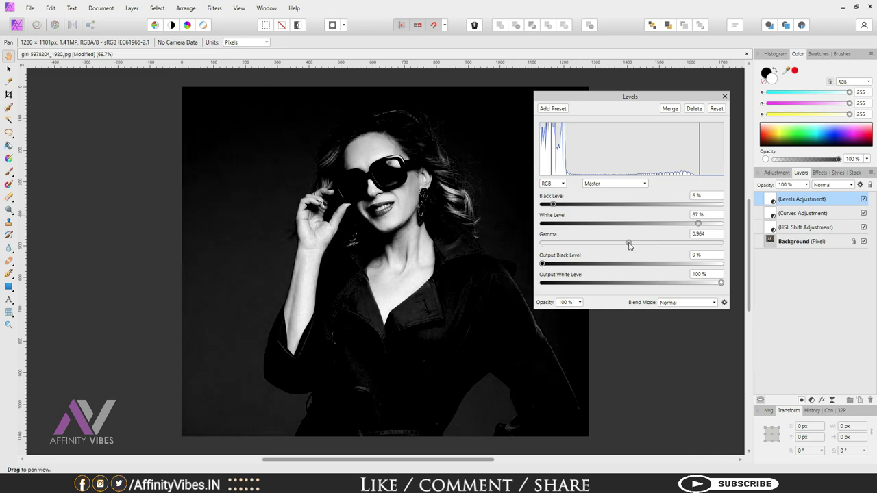
- Set Levels Output Black to 16%, Output White to 90% and gamma to about 1.07
{"action": "left_click_drag", "start_coordinate": [542, 264], "coordinate": [576, 266]}
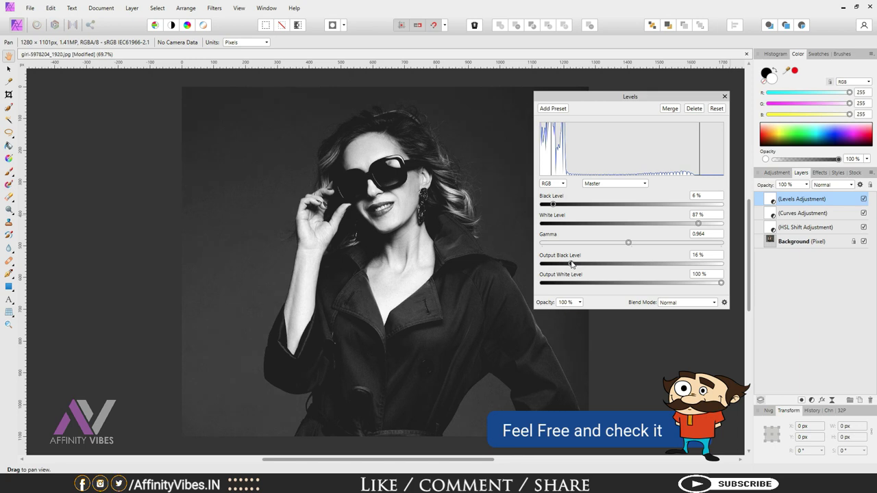
{"action": "mouse_move", "coordinate": [721, 283]}
{"action": "left_mouse_down"}
{"action": "mouse_move", "coordinate": [520, 286]}
{"action": "mouse_move", "coordinate": [734, 286]}
{"action": "mouse_move", "coordinate": [688, 284]}
{"action": "mouse_move", "coordinate": [698, 284]}
{"action": "left_mouse_up"}
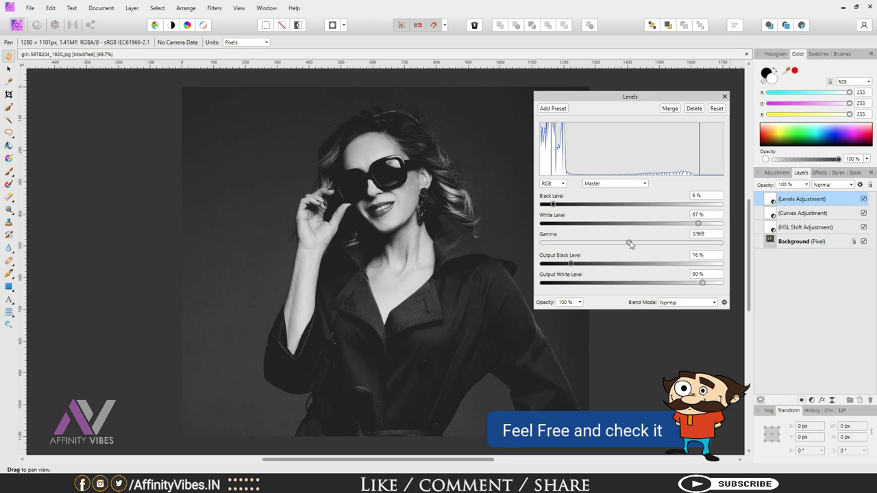
{"action": "left_click_drag", "start_coordinate": [630, 244], "coordinate": [715, 247]}
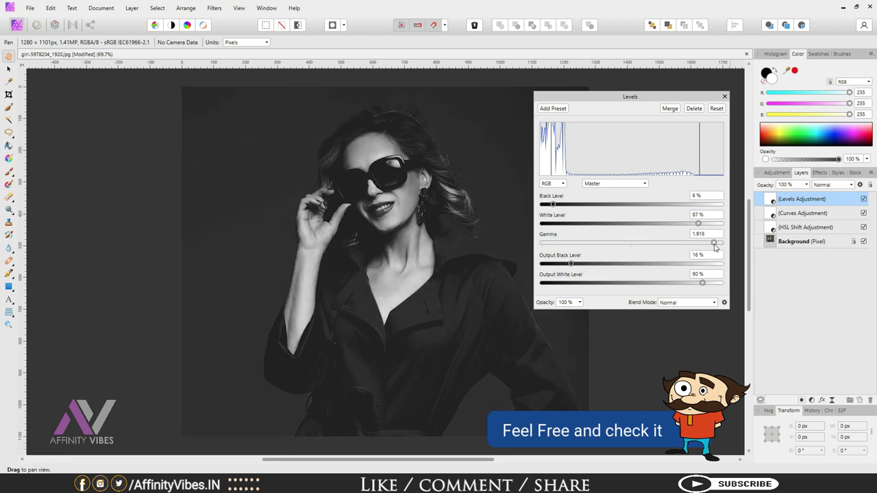
{"action": "mouse_move", "coordinate": [715, 247]}
{"action": "left_mouse_down"}
{"action": "mouse_move", "coordinate": [548, 245]}
{"action": "mouse_move", "coordinate": [638, 247]}
{"action": "left_mouse_up"}
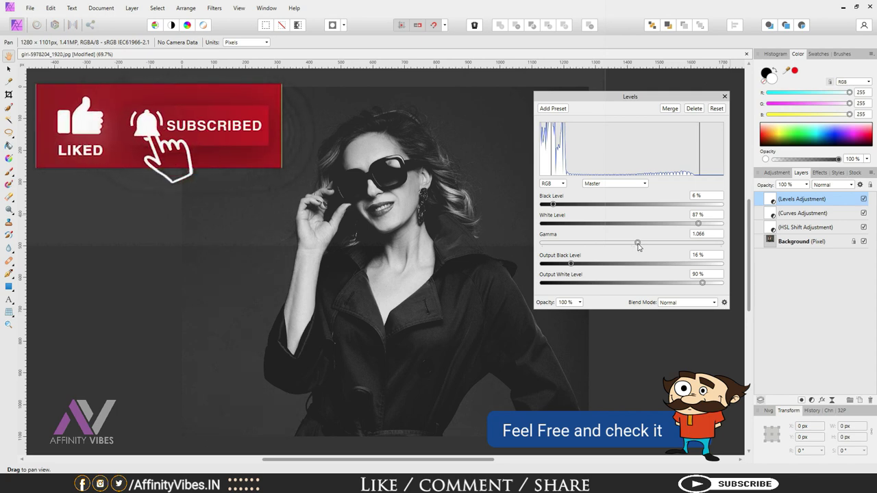
- Retune Levels to Black 9%, White 81% and Output Black 20%, then close it
{"action": "mouse_move", "coordinate": [699, 223]}
{"action": "left_mouse_down"}
{"action": "mouse_move", "coordinate": [618, 225]}
{"action": "mouse_move", "coordinate": [668, 227]}
{"action": "left_mouse_up"}
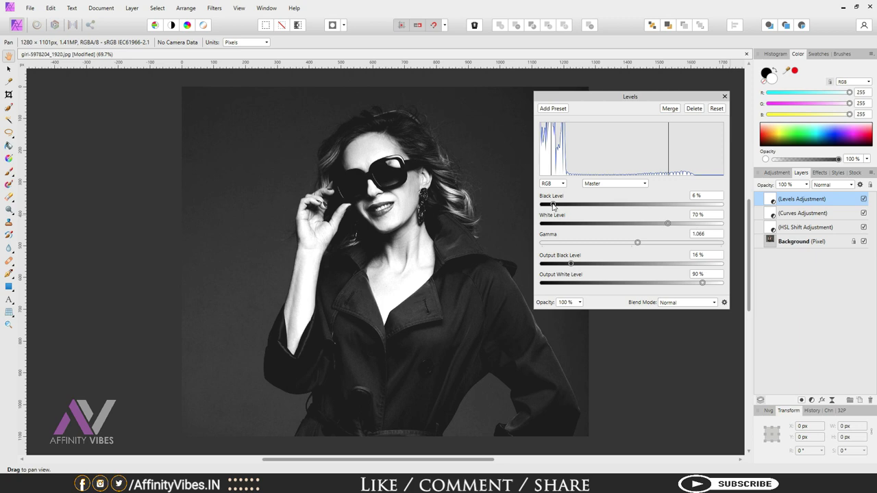
{"action": "left_click_drag", "start_coordinate": [554, 207], "coordinate": [559, 205]}
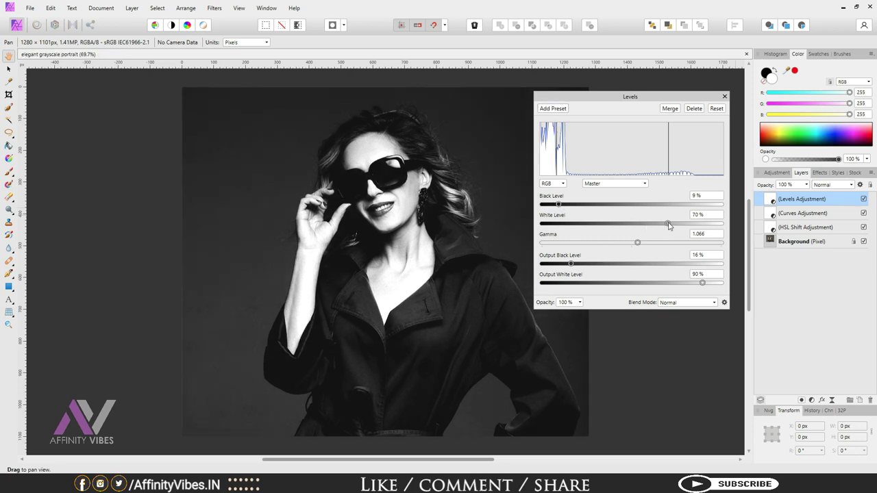
{"action": "left_click_drag", "start_coordinate": [670, 226], "coordinate": [688, 229]}
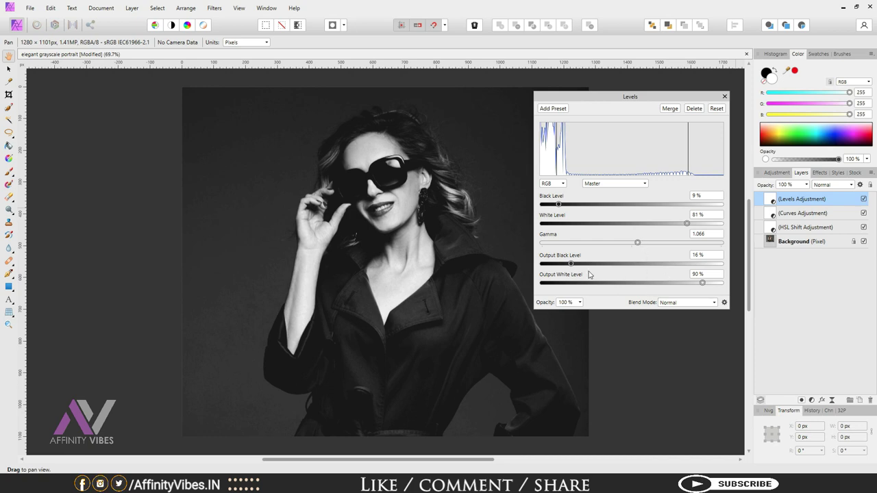
{"action": "left_click_drag", "start_coordinate": [571, 264], "coordinate": [584, 267]}
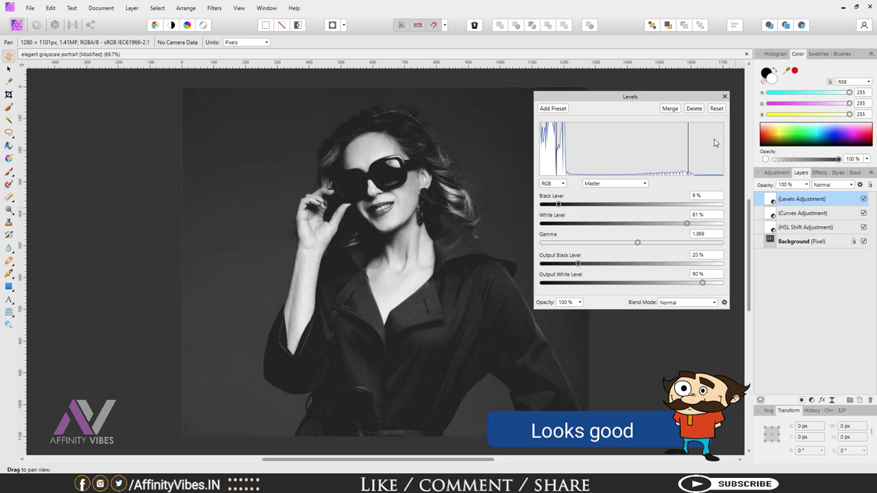
{"action": "left_click", "coordinate": [724, 96]}
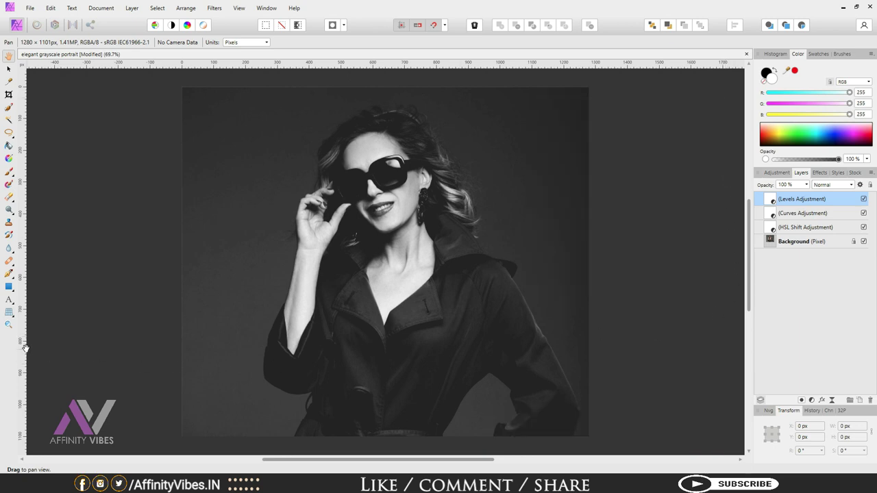
- Set up artistic text in Century Gothic, colour #E0C097, 48 pt
{"action": "left_click", "coordinate": [9, 300]}
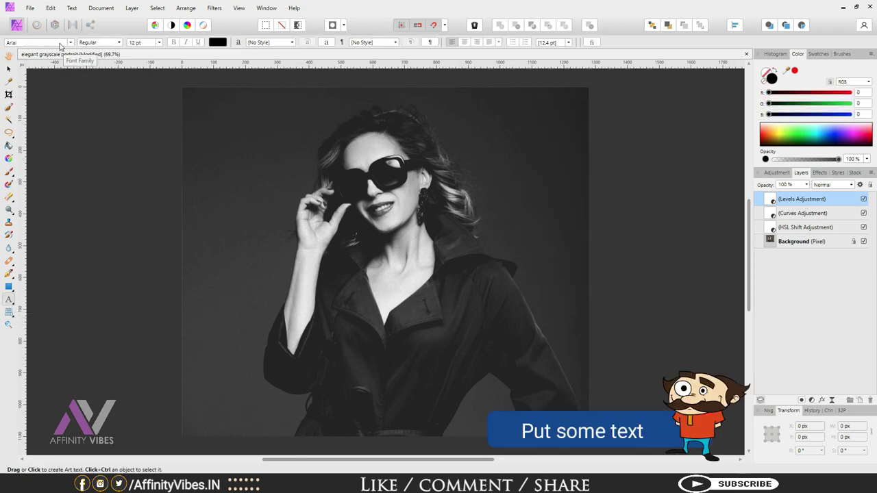
{"action": "left_click", "coordinate": [61, 44]}
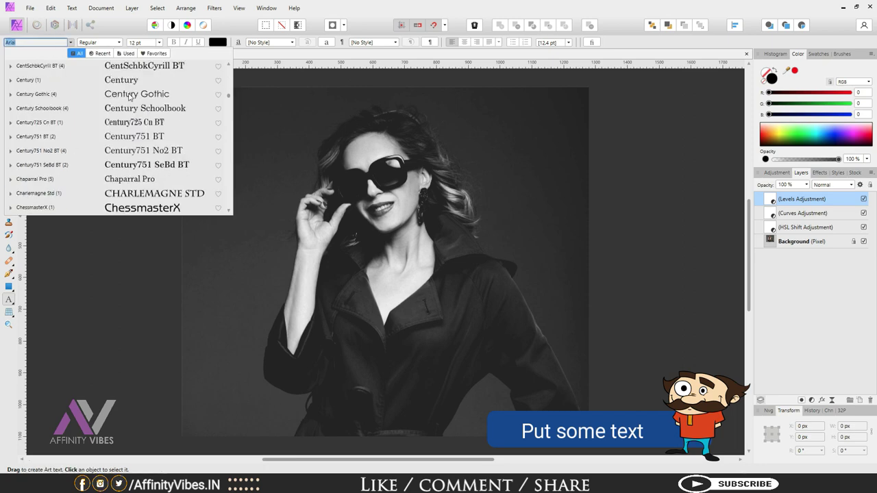
{"action": "left_click", "coordinate": [128, 97]}
{"action": "left_click", "coordinate": [771, 77]}
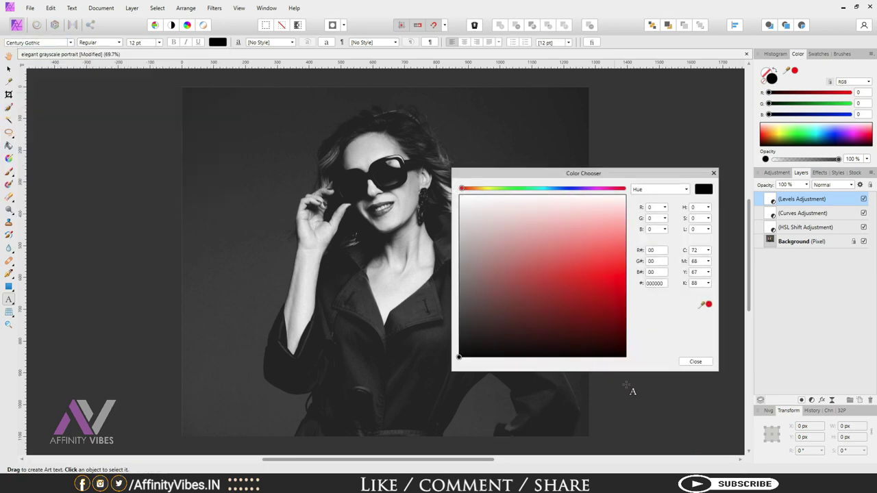
{"action": "double_click", "coordinate": [664, 283]}
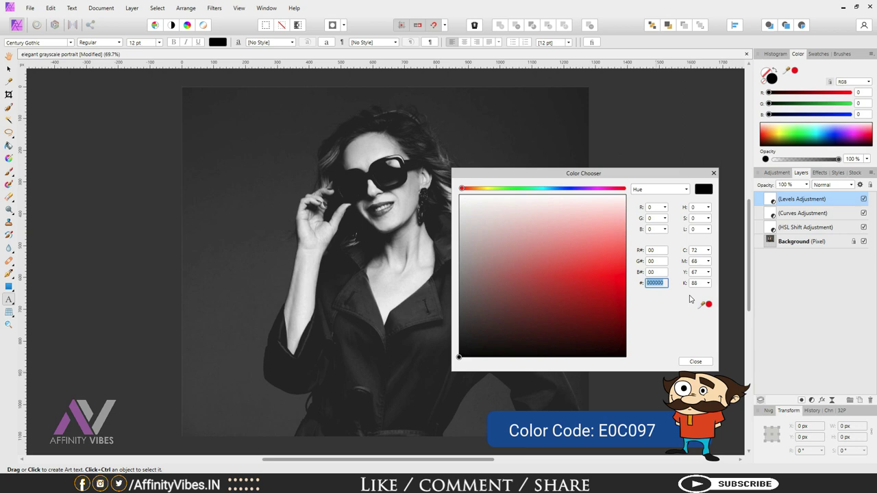
{"action": "type", "text": "E0C097"}
{"action": "key", "text": "Return"}
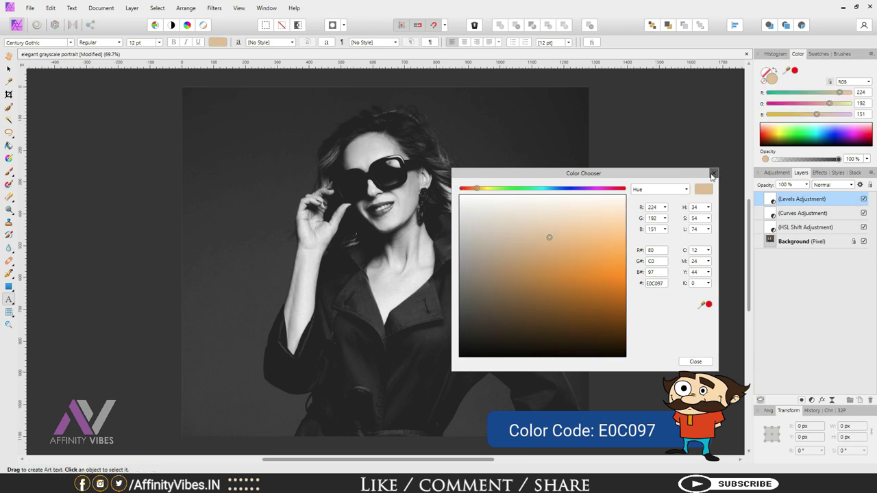
{"action": "left_click", "coordinate": [713, 173]}
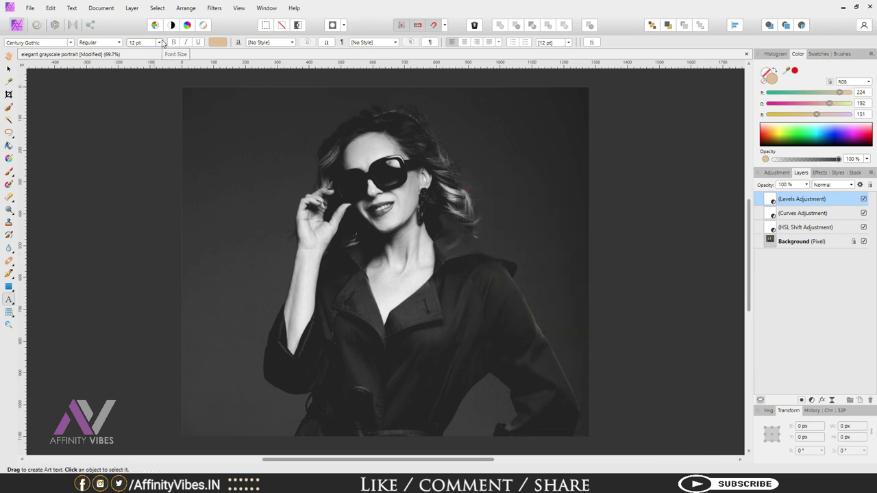
{"action": "left_click", "coordinate": [159, 43]}
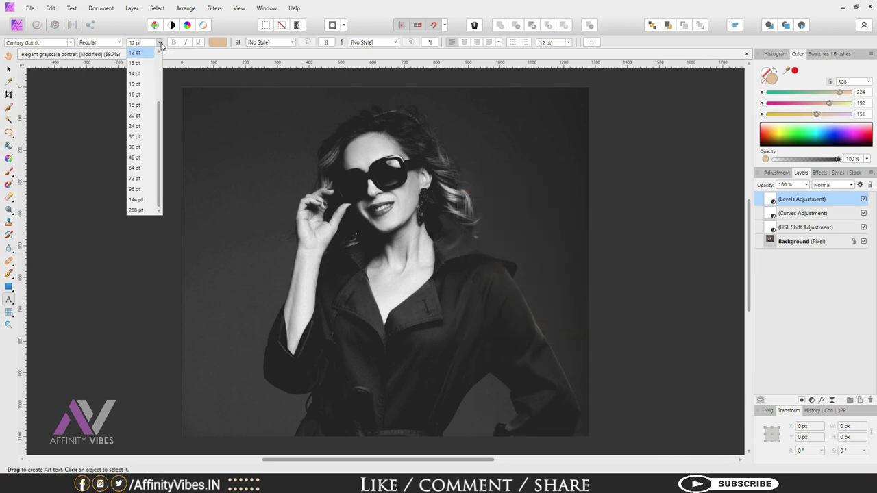
{"action": "left_click", "coordinate": [135, 158]}
- Type 'elegant' in All Caps over the coat, enlarge it to 182.5 pt and position it
{"action": "left_click", "coordinate": [314, 347]}
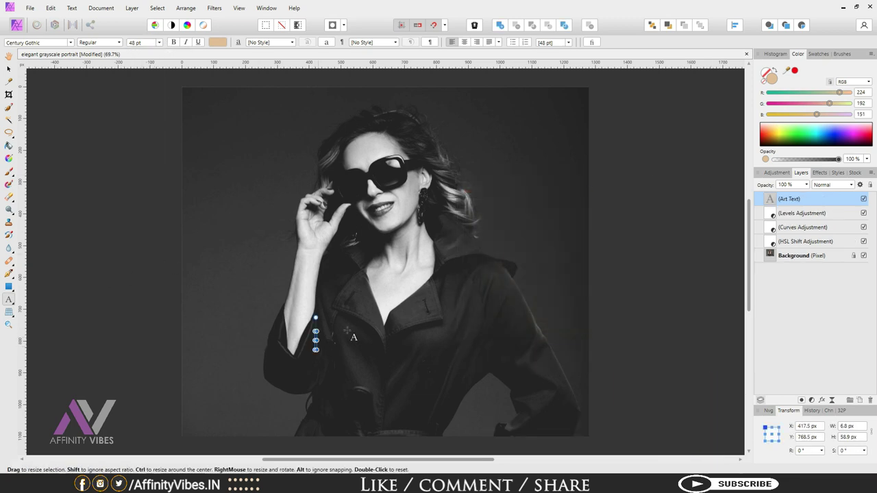
{"action": "type", "text": "elegant"}
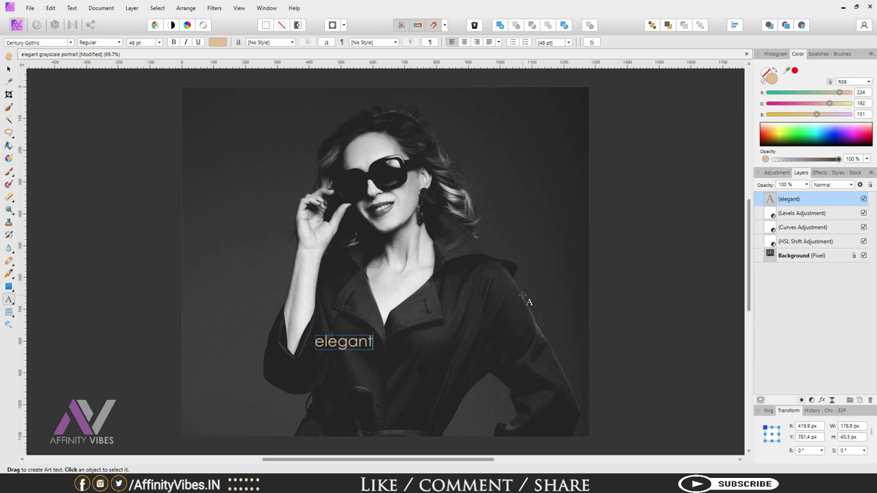
{"action": "key", "text": "ctrl+a"}
{"action": "left_click", "coordinate": [591, 42]}
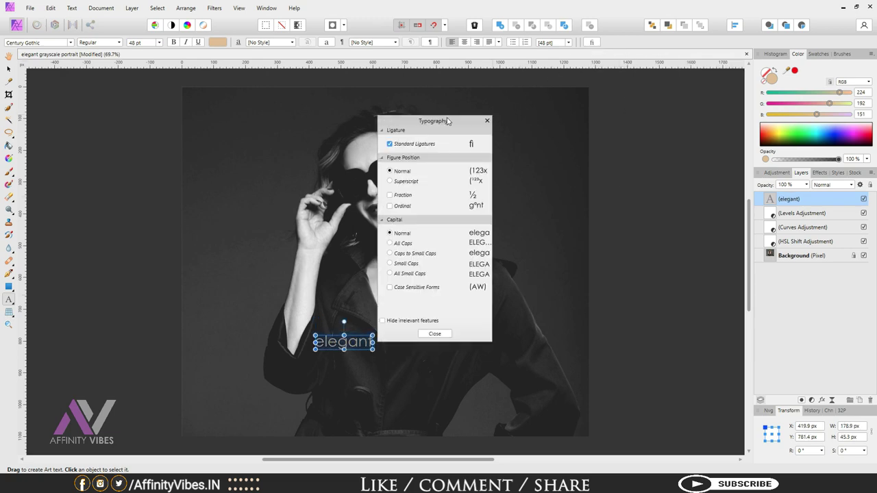
{"action": "left_click_drag", "start_coordinate": [447, 121], "coordinate": [567, 95]}
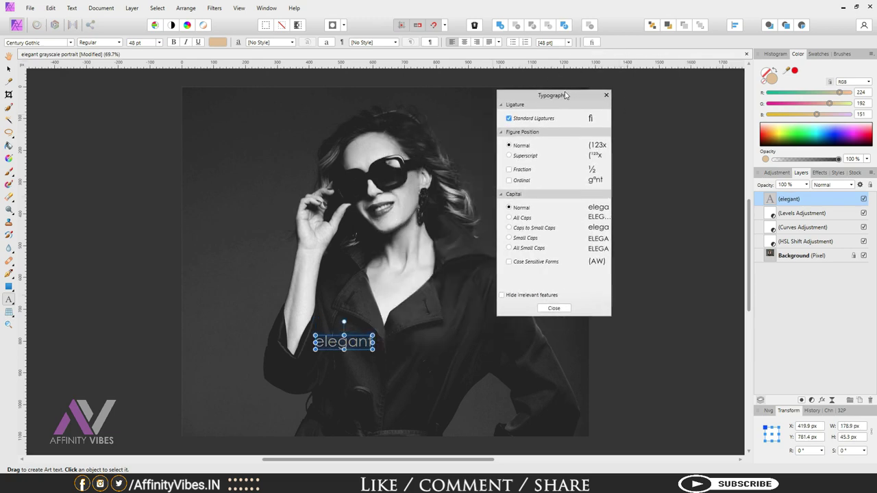
{"action": "left_click", "coordinate": [520, 218]}
{"action": "left_click", "coordinate": [555, 308]}
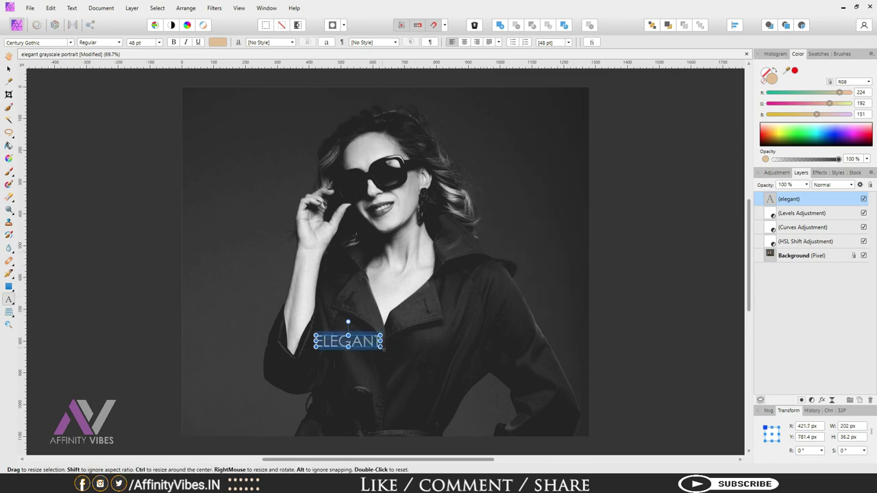
{"action": "left_click_drag", "start_coordinate": [384, 349], "coordinate": [558, 398]}
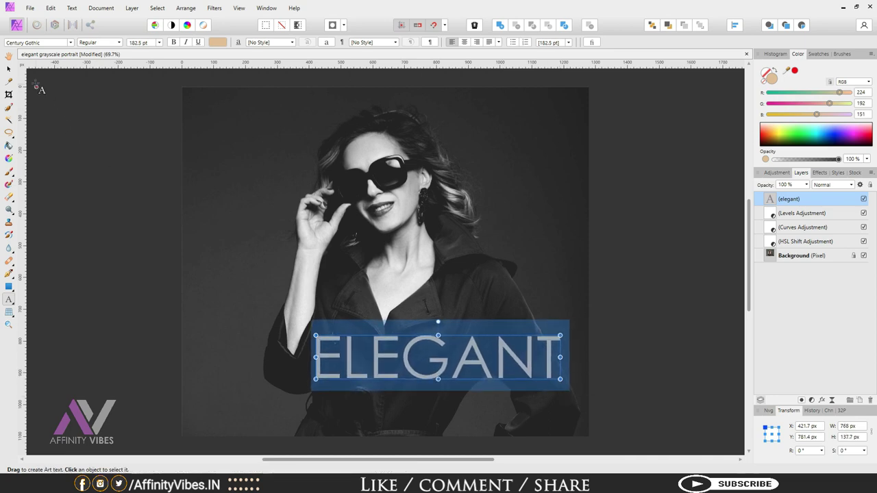
{"action": "left_click", "coordinate": [9, 69]}
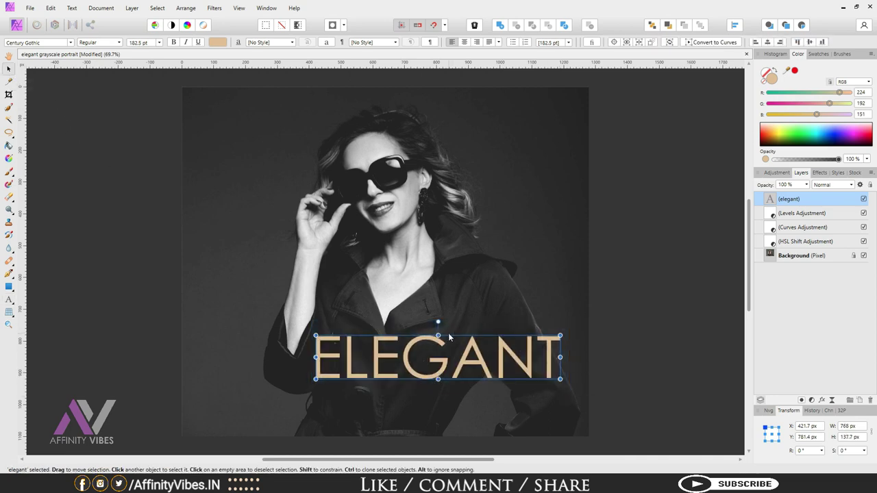
{"action": "mouse_move", "coordinate": [414, 347]}
{"action": "left_mouse_down"}
{"action": "mouse_move", "coordinate": [402, 349]}
{"action": "mouse_move", "coordinate": [410, 349]}
{"action": "left_mouse_up"}
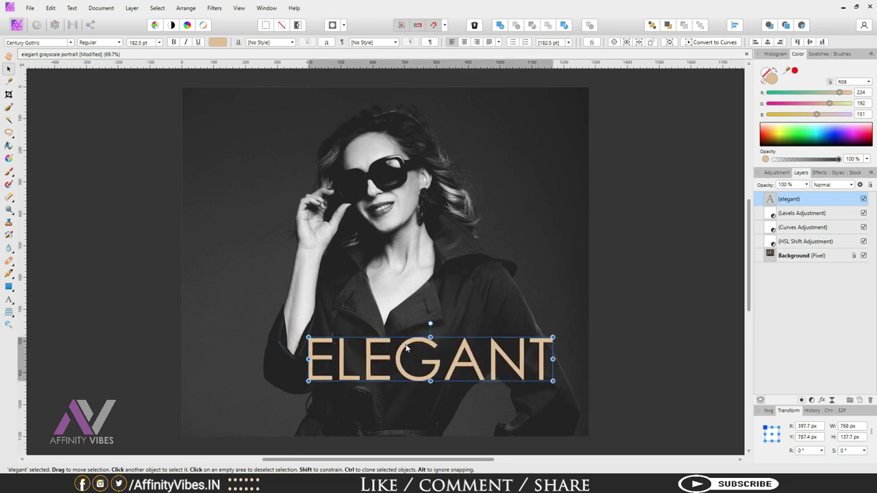
{"action": "left_click", "coordinate": [684, 248]}
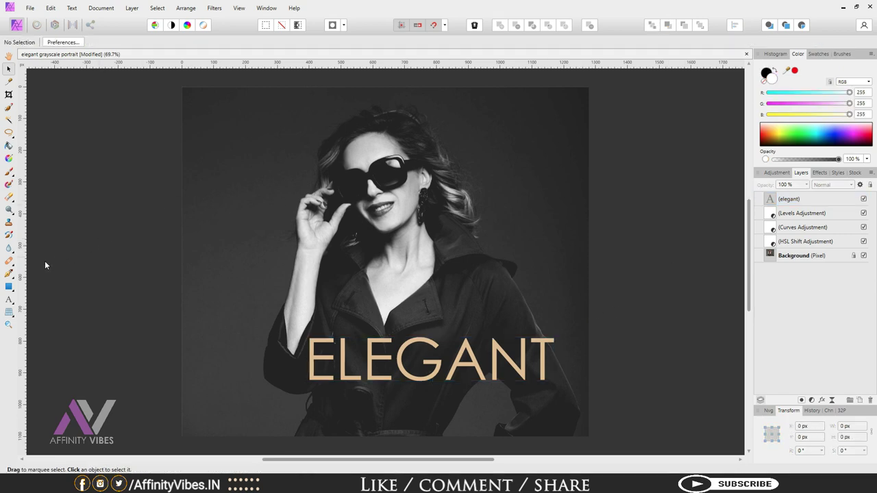
- Type 'Grayscale Portrait', enlarge it to 71.4 pt and place it just below ELEGANT
{"action": "left_click", "coordinate": [9, 300]}
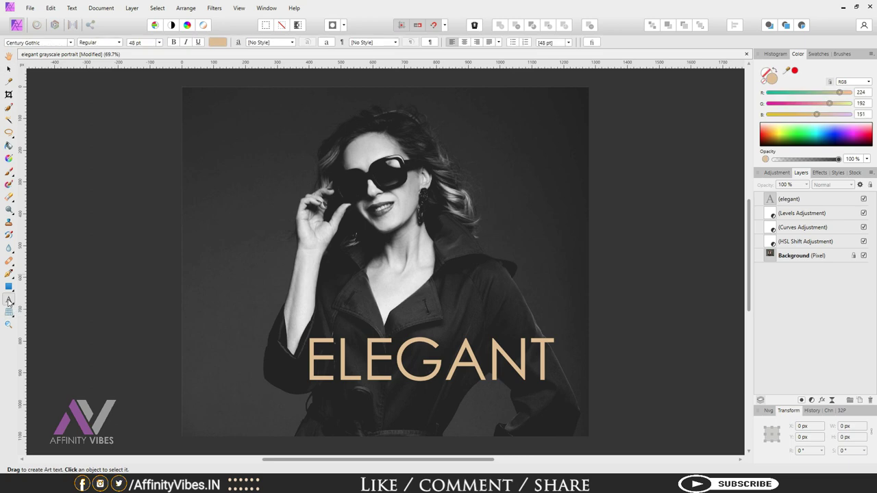
{"action": "left_click", "coordinate": [259, 212]}
{"action": "type", "text": "Grayscale Portrait"}
{"action": "key", "text": "Escape"}
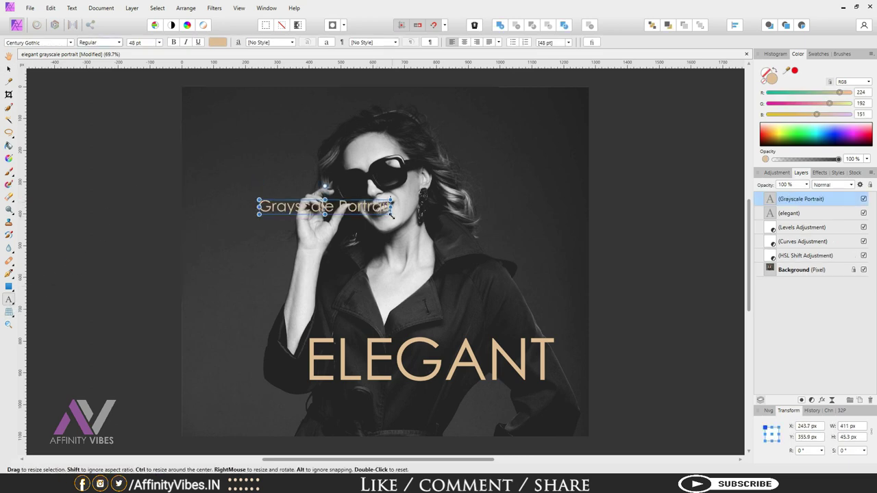
{"action": "left_click_drag", "start_coordinate": [392, 215], "coordinate": [454, 220]}
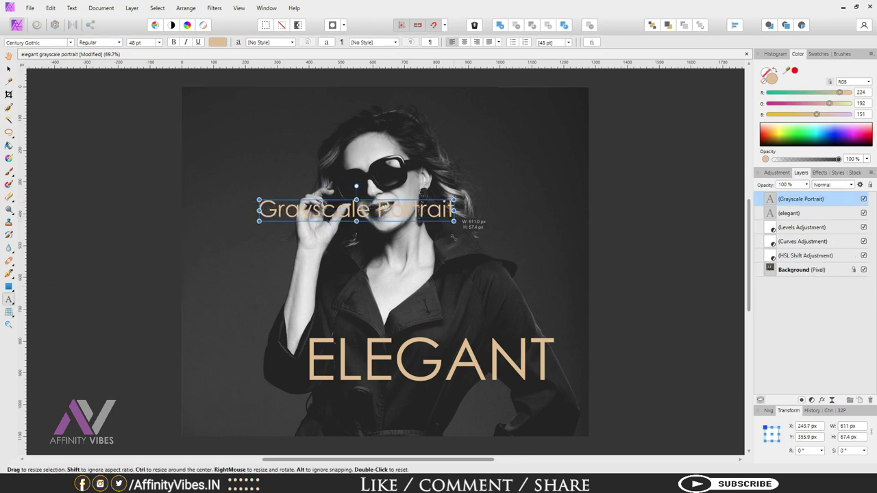
{"action": "left_click", "coordinate": [9, 69]}
{"action": "left_click_drag", "start_coordinate": [319, 215], "coordinate": [414, 400]}
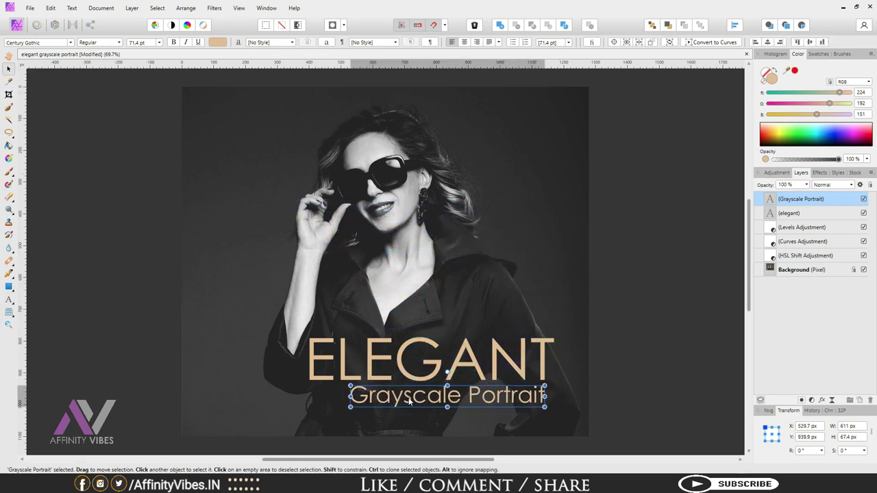
{"action": "left_click_drag", "start_coordinate": [414, 401], "coordinate": [403, 401]}
{"action": "key", "text": "Up"}
{"action": "key", "text": "Up"}
{"action": "key", "text": "Up"}
{"action": "key", "text": "Up"}
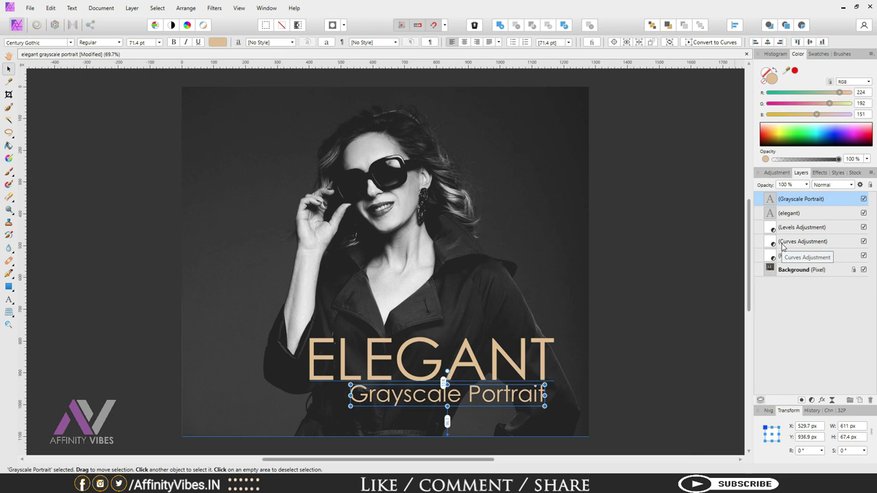
{"action": "left_click", "coordinate": [638, 246]}
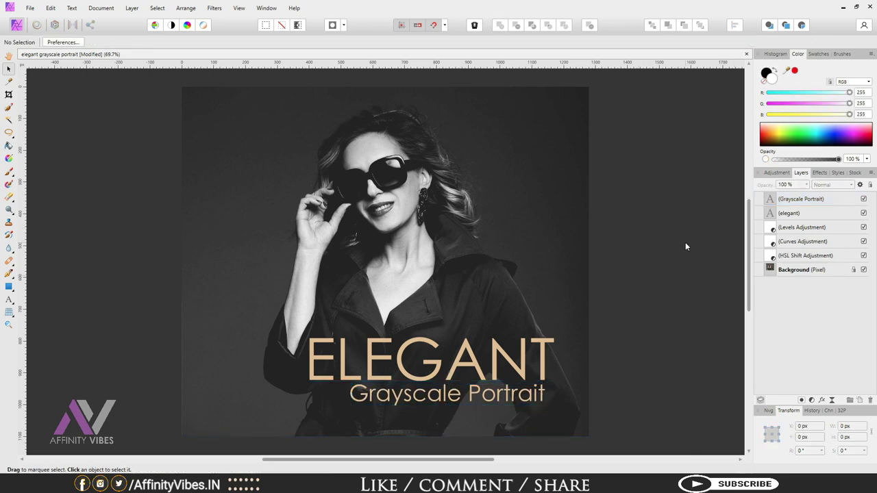
- Group the Background layer with its HSL, Curves and Levels adjustments
{"action": "left_click", "coordinate": [802, 228]}
{"action": "left_click", "coordinate": [805, 270], "text": "shift"}
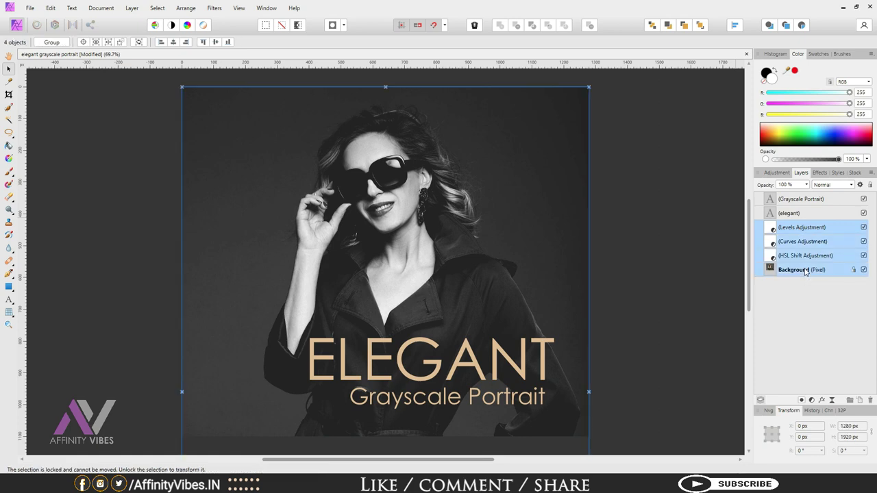
{"action": "key", "text": "ctrl+g"}
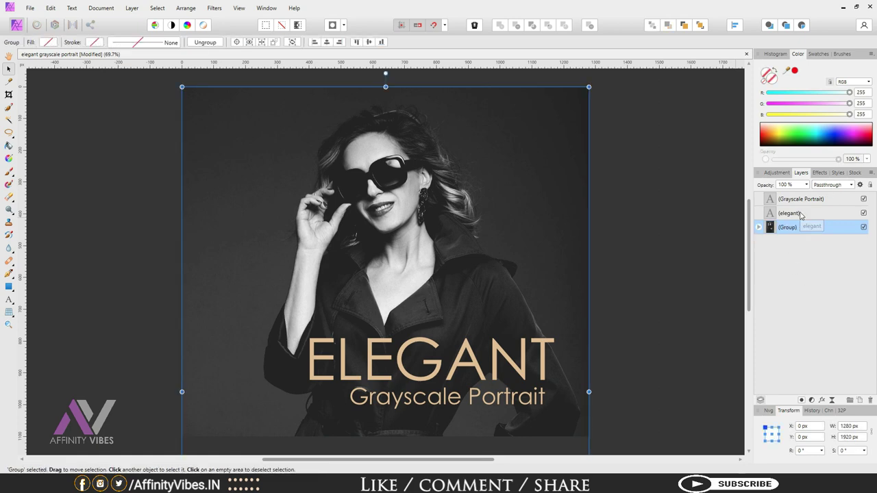
- Group the two title layers as 'Text' and create a merged pixel copy of the photo
{"action": "left_click", "coordinate": [788, 213]}
{"action": "left_click_drag", "start_coordinate": [812, 200], "coordinate": [817, 203]}
{"action": "left_click", "coordinate": [817, 200], "text": "shift"}
{"action": "key", "text": "ctrl+g"}
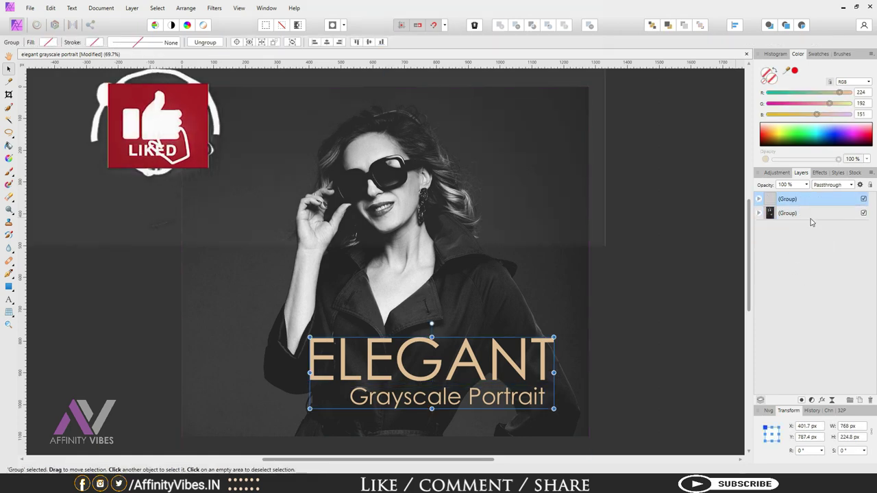
{"action": "double_click", "coordinate": [793, 199]}
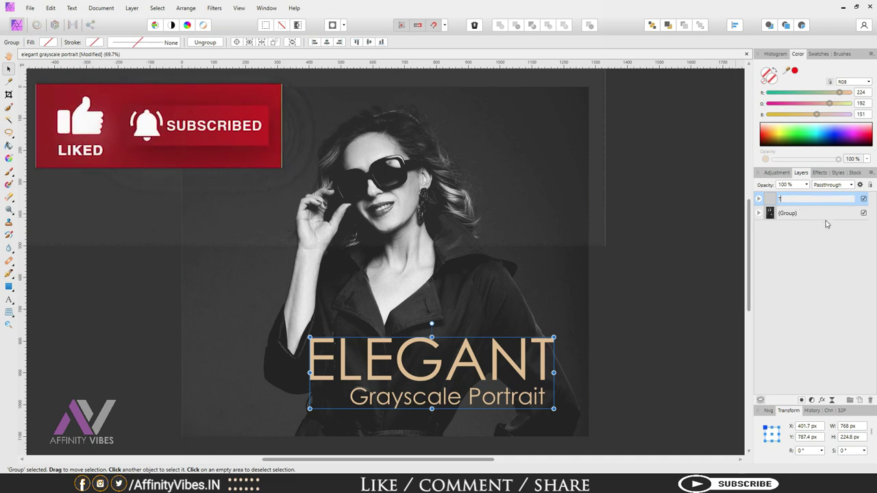
{"action": "type", "text": "Text"}
{"action": "key", "text": "Return"}
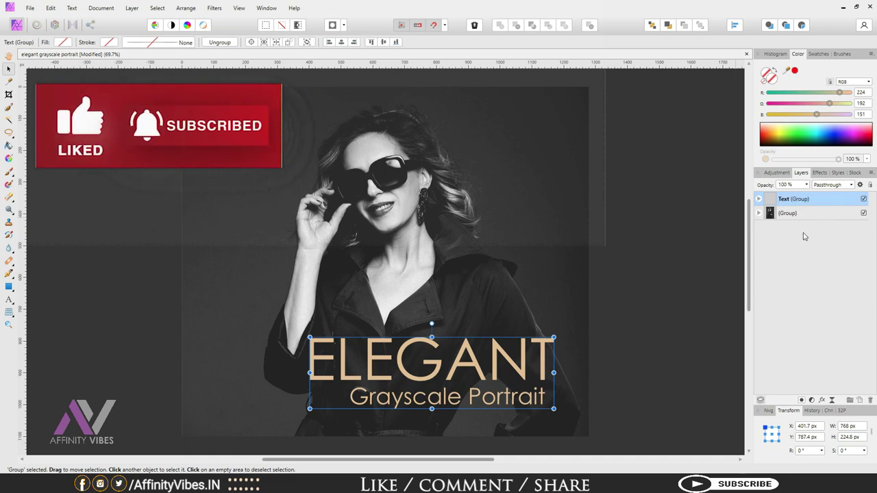
{"action": "left_click", "coordinate": [788, 215]}
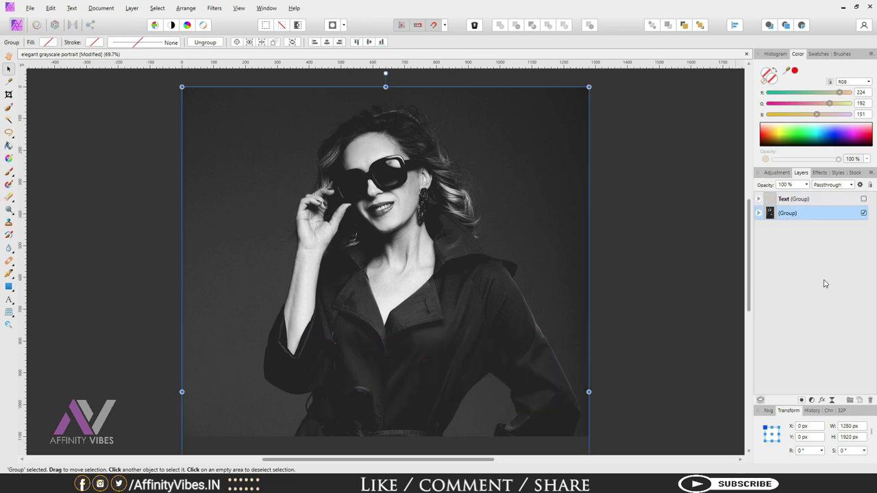
{"action": "key", "text": "ctrl+shift+n"}
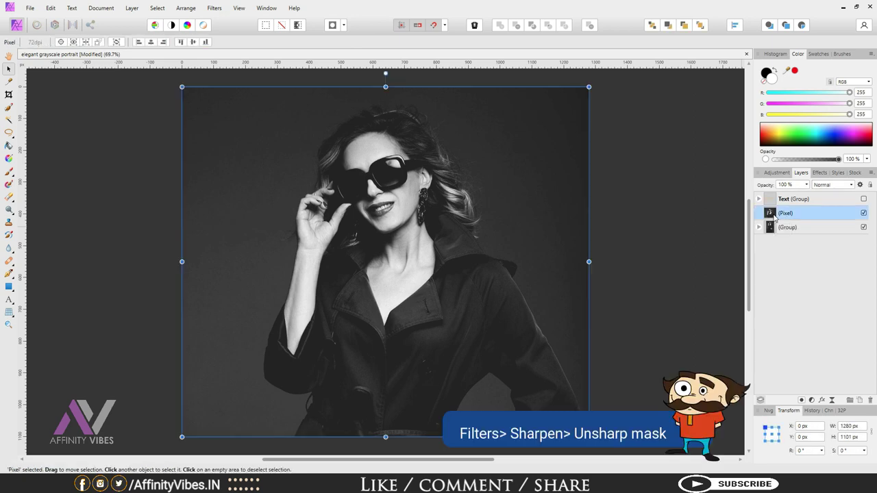
- Apply an Unsharp Mask with 0.9 px radius and a low factor, then show the Text group
{"action": "left_click", "coordinate": [214, 8]}
{"action": "mouse_move", "coordinate": [222, 25]}
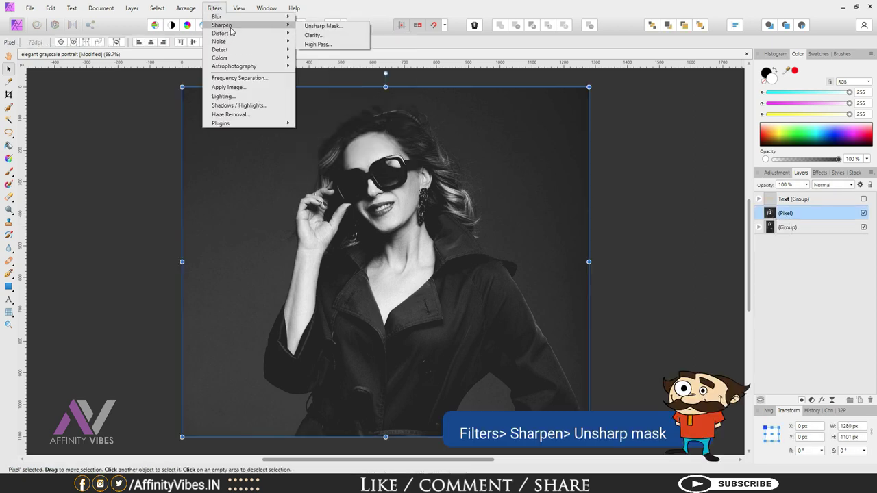
{"action": "left_click", "coordinate": [329, 26]}
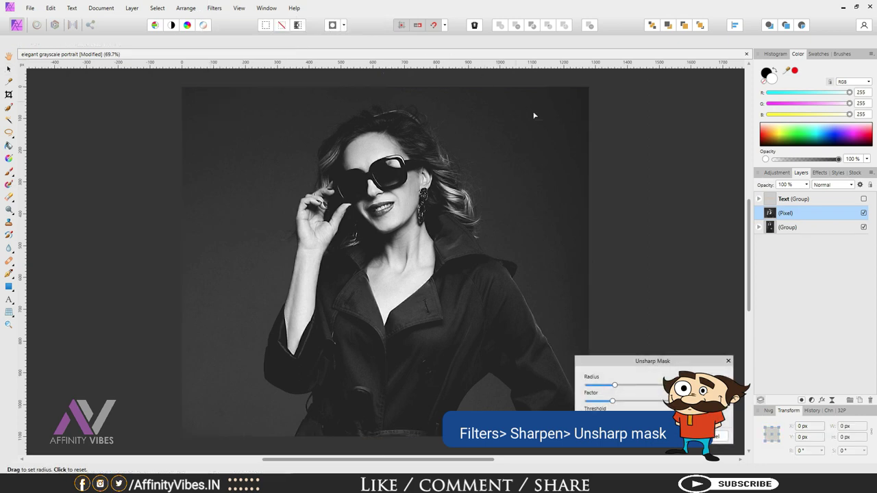
{"action": "left_click_drag", "start_coordinate": [639, 361], "coordinate": [604, 136]}
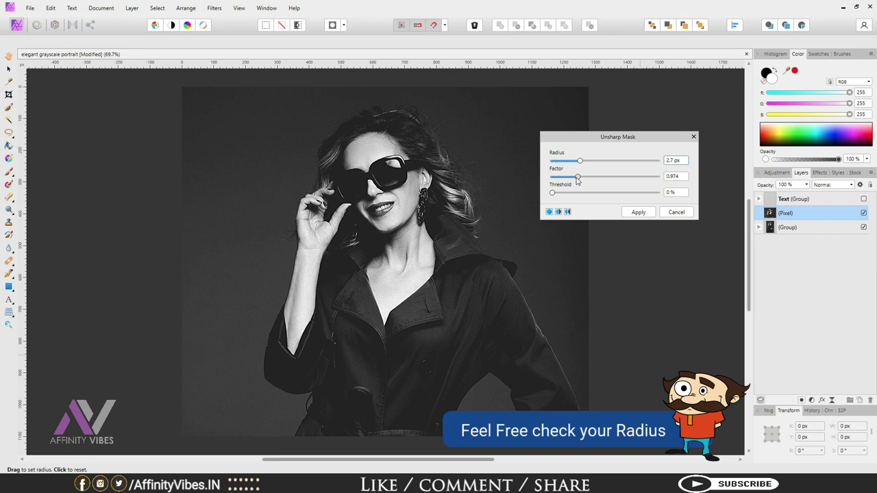
{"action": "mouse_move", "coordinate": [577, 180]}
{"action": "left_mouse_down"}
{"action": "mouse_move", "coordinate": [566, 183]}
{"action": "mouse_move", "coordinate": [573, 162]}
{"action": "left_mouse_up"}
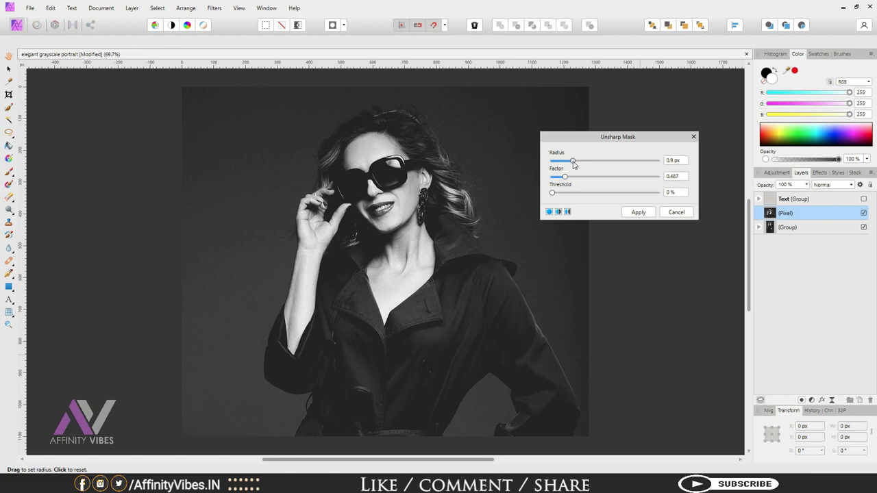
{"action": "mouse_move", "coordinate": [575, 164]}
{"action": "left_mouse_down"}
{"action": "mouse_move", "coordinate": [655, 161]}
{"action": "mouse_move", "coordinate": [577, 162]}
{"action": "left_mouse_up"}
{"action": "left_click", "coordinate": [694, 138]}
{"action": "left_click", "coordinate": [684, 249]}
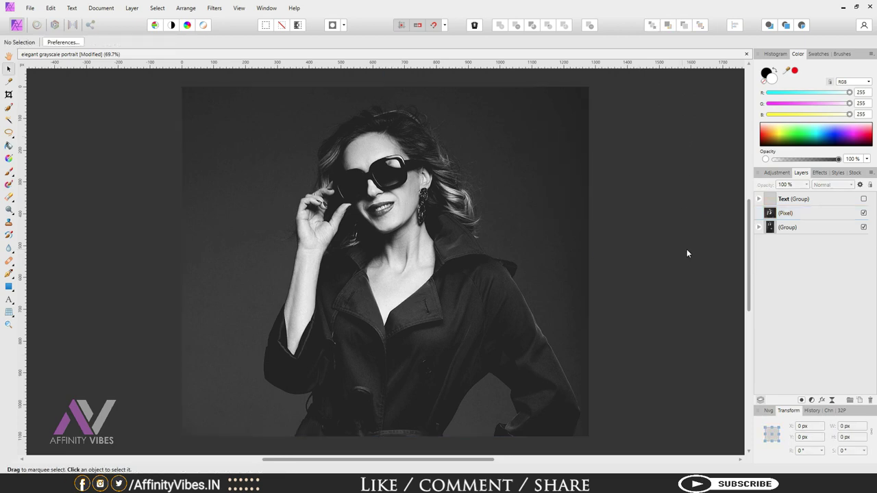
{"action": "left_click", "coordinate": [863, 199]}
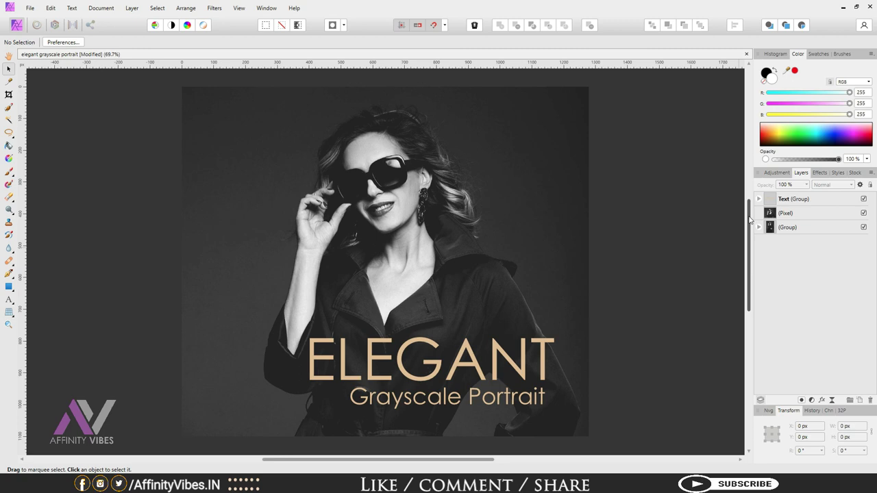
- Draw a thin tan vertical bar and duplicate it into three side-by-side bars
{"action": "key", "text": "m"}
{"action": "left_click_drag", "start_coordinate": [203, 115], "coordinate": [205, 229]}
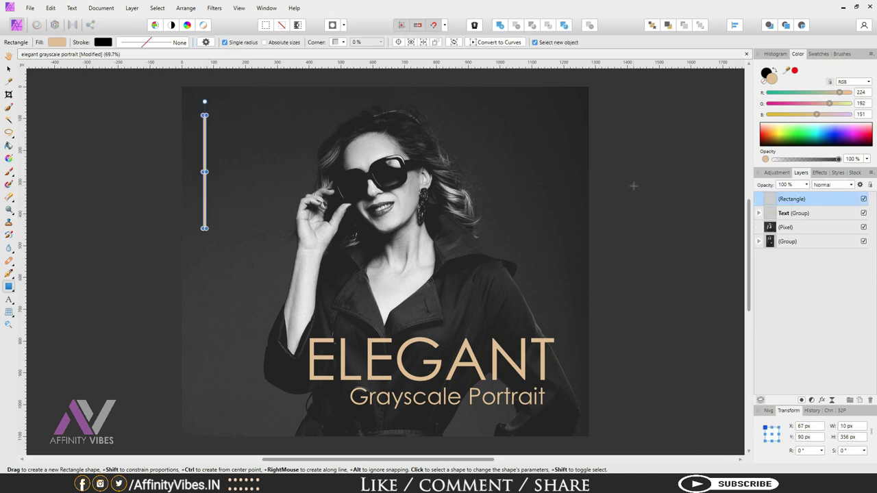
{"action": "key", "text": "ctrl+j"}
{"action": "key", "text": "shift+Right"}
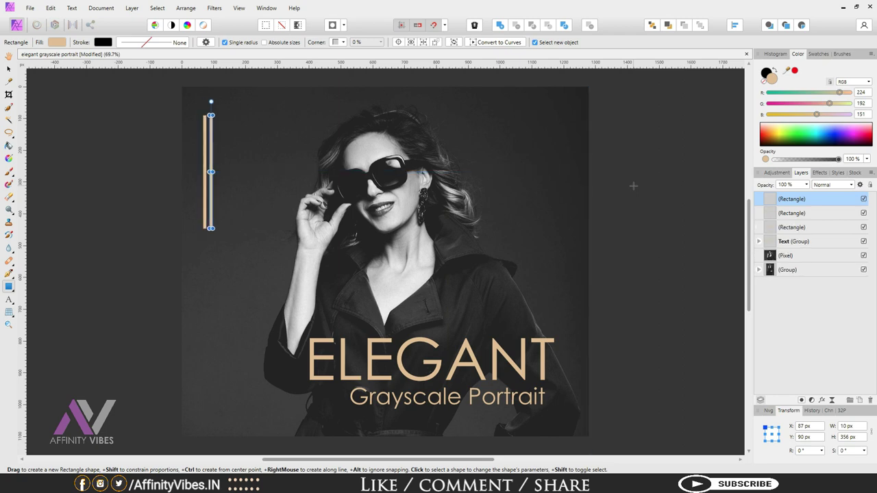
{"action": "key", "text": "ctrl+j"}
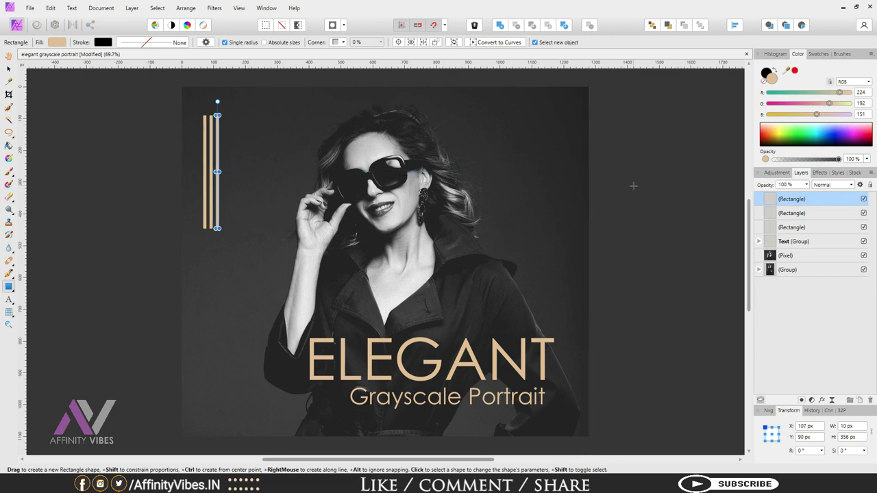
- Rotate the three bars 90° to horizontal and move them left of the subtitle
{"action": "left_click", "coordinate": [718, 196]}
{"action": "left_click", "coordinate": [809, 226]}
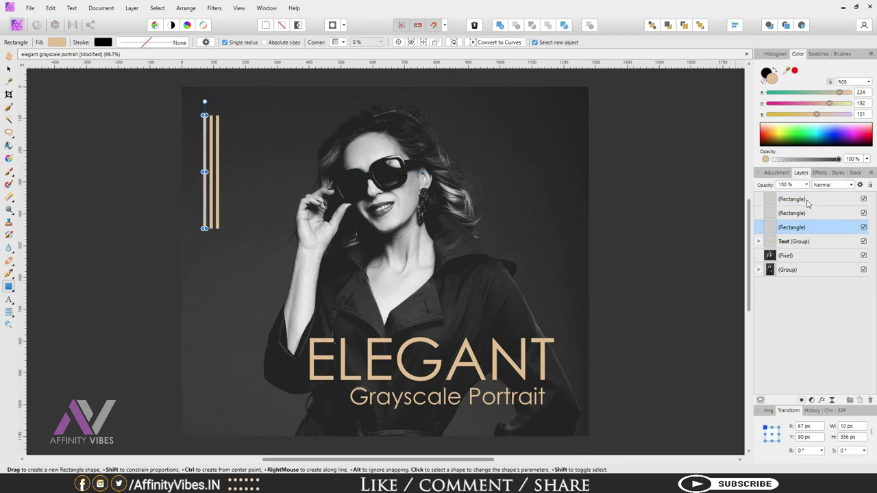
{"action": "left_click", "coordinate": [808, 200], "text": "shift"}
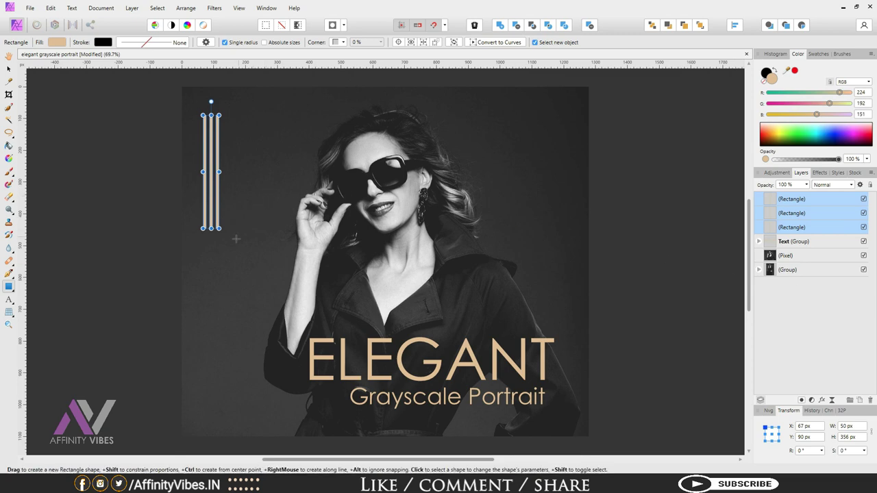
{"action": "left_click_drag", "start_coordinate": [217, 234], "coordinate": [301, 161]}
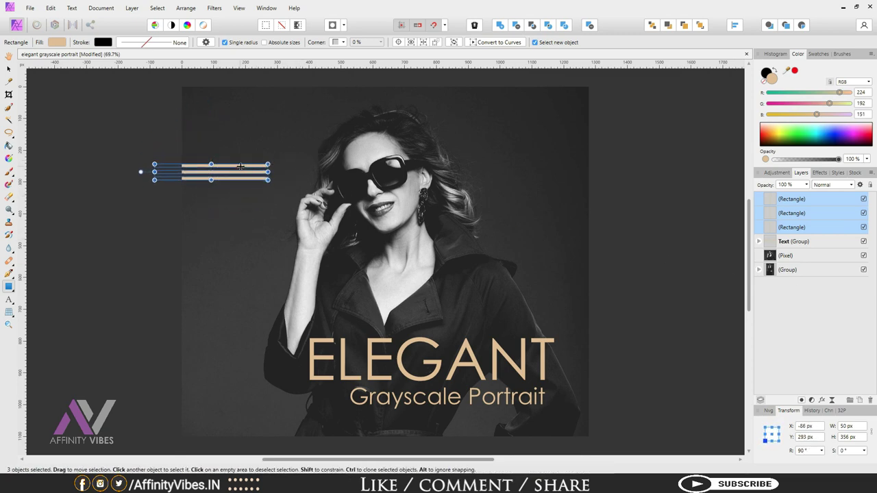
{"action": "left_click", "coordinate": [8, 69]}
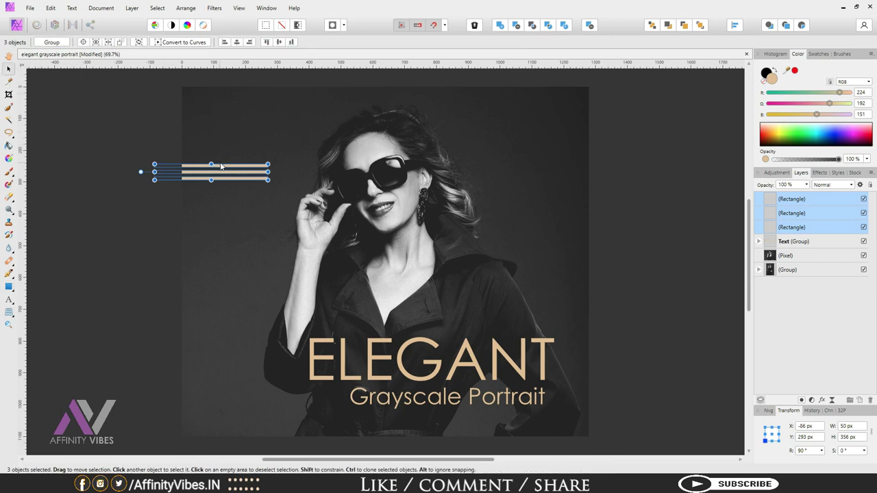
{"action": "mouse_move", "coordinate": [223, 168]}
{"action": "left_mouse_down"}
{"action": "mouse_move", "coordinate": [296, 396]}
{"action": "mouse_move", "coordinate": [288, 397]}
{"action": "left_mouse_up"}
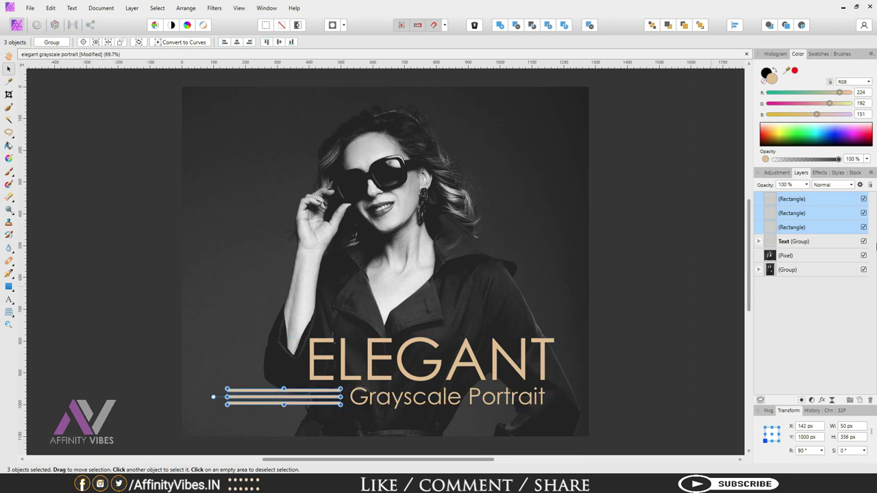
{"action": "left_click", "coordinate": [665, 223]}
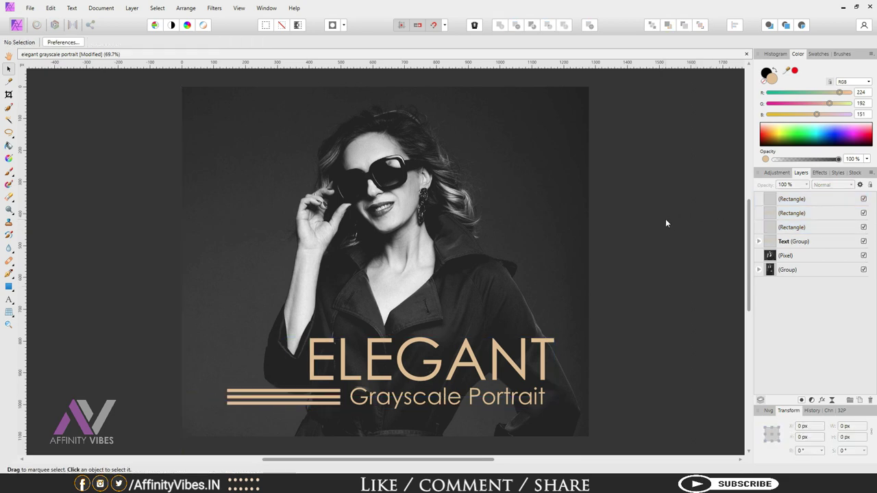
{"action": "key", "text": "ctrl+minus"}
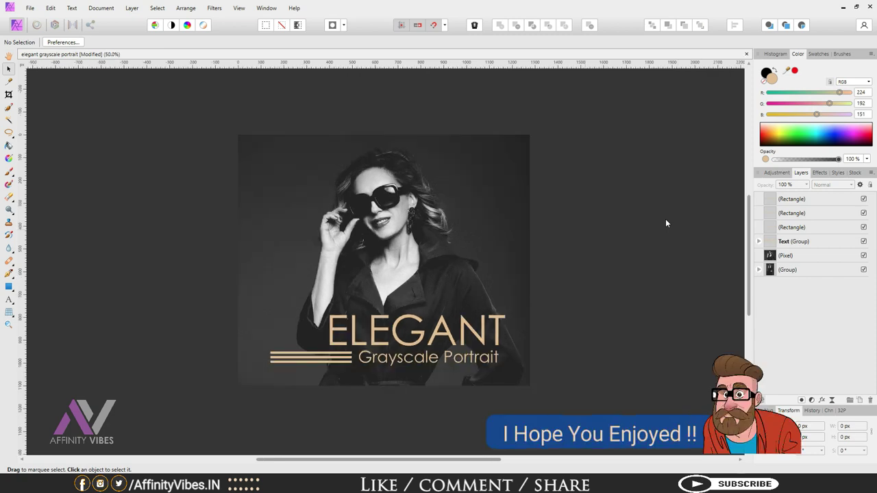
{"action": "key", "text": "ctrl+plus"}
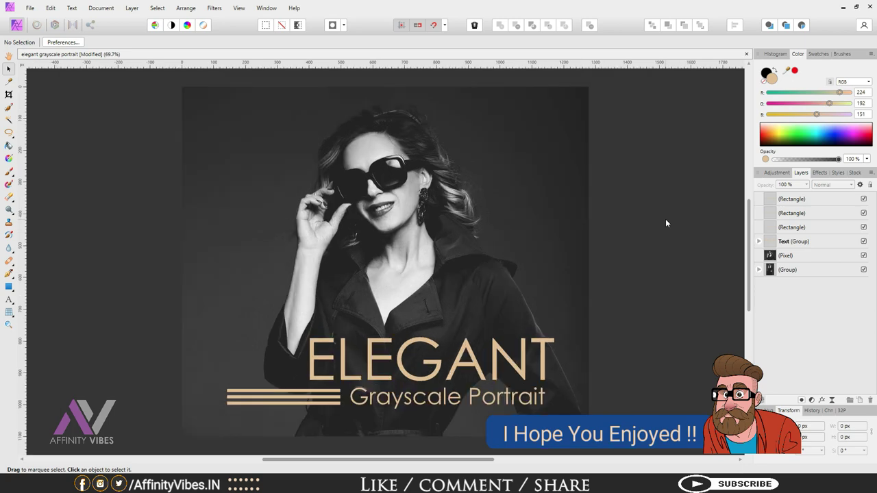